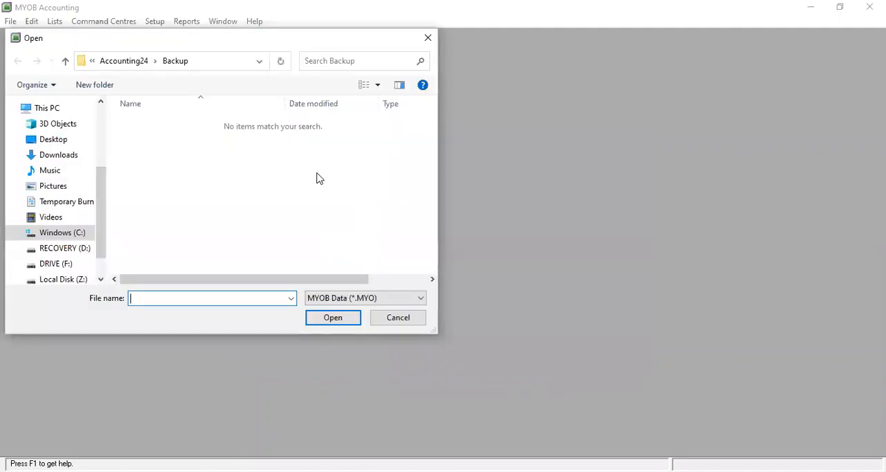
# Step: Open the company file AHMAD SERVICE.myo from the Accounting24 folder
pyautogui.click(127, 62)
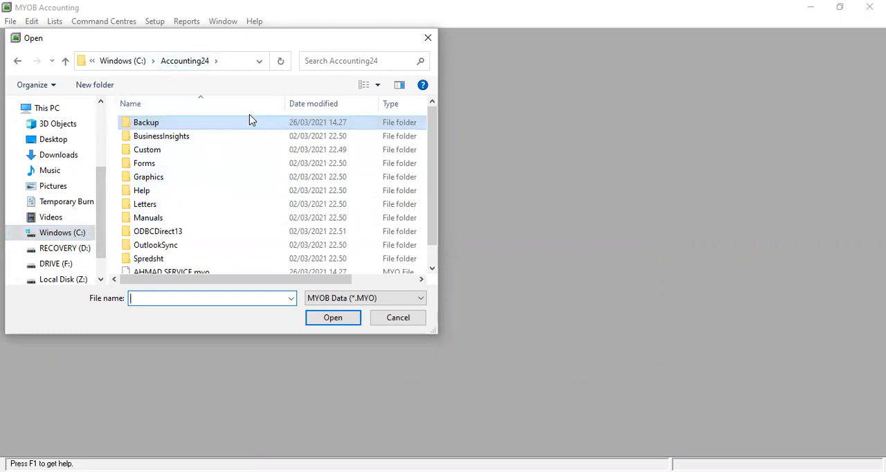
pyautogui.scroll(-1, 214, 162)
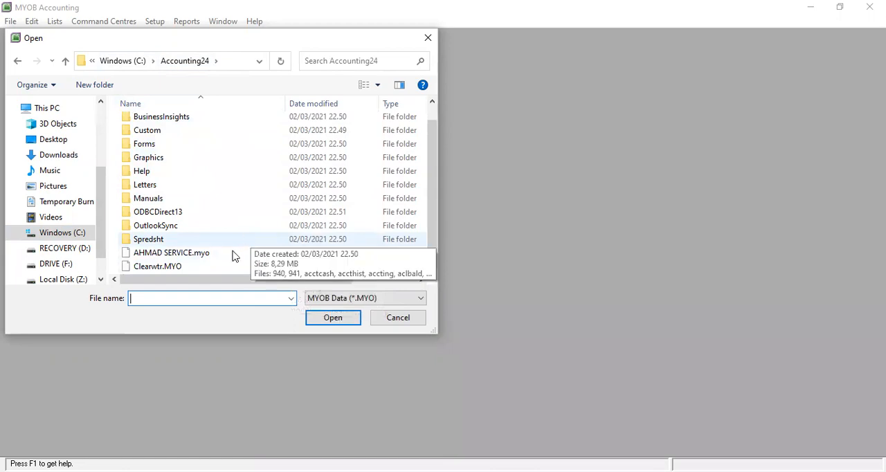
pyautogui.click(161, 257)
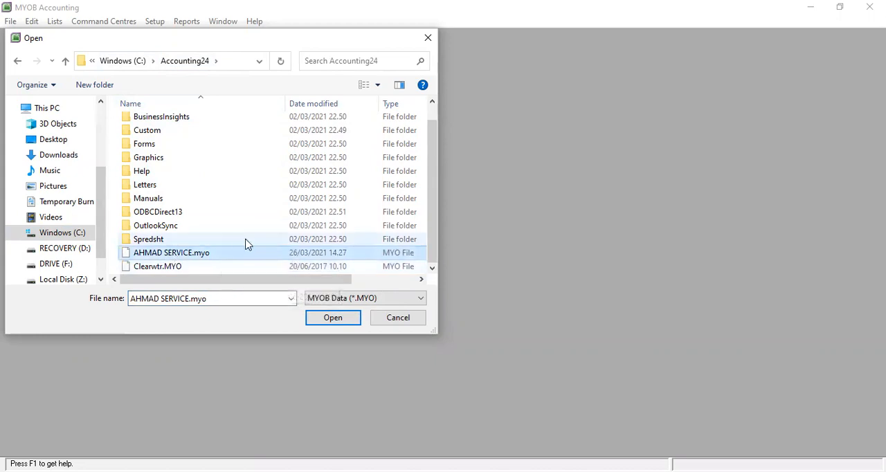
pyautogui.click(333, 319)
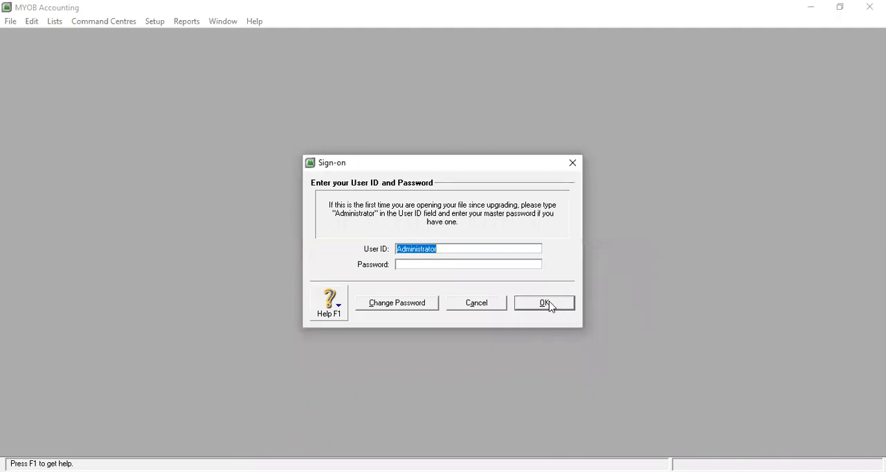
# Step: Sign on as Administrator without a password and choose to activate the company file later
pyautogui.click(550, 305)
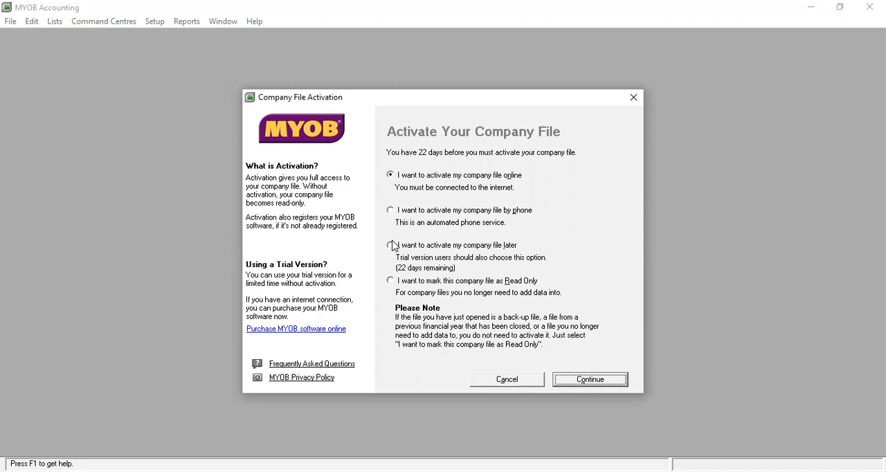
pyautogui.click(391, 245)
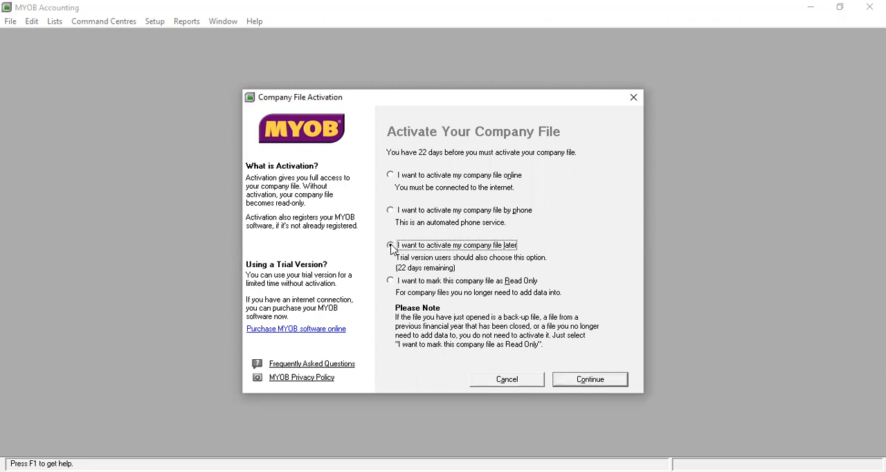
pyautogui.click(590, 385)
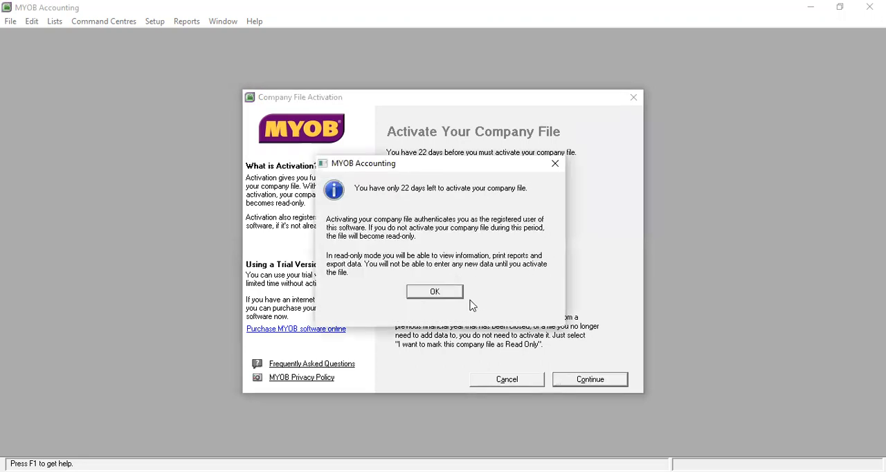
pyautogui.click(436, 292)
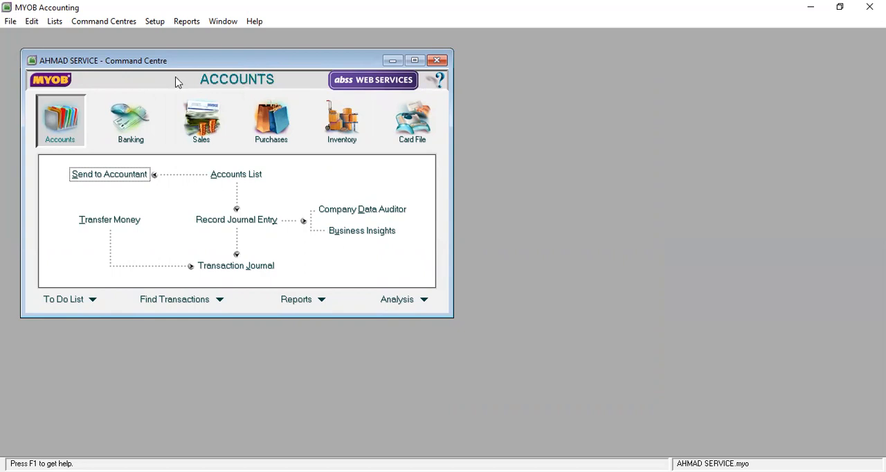
# Step: Review the System, Windows, Reports & Forms and Security preferences, leaving every setting as it is
pyautogui.click(152, 23)
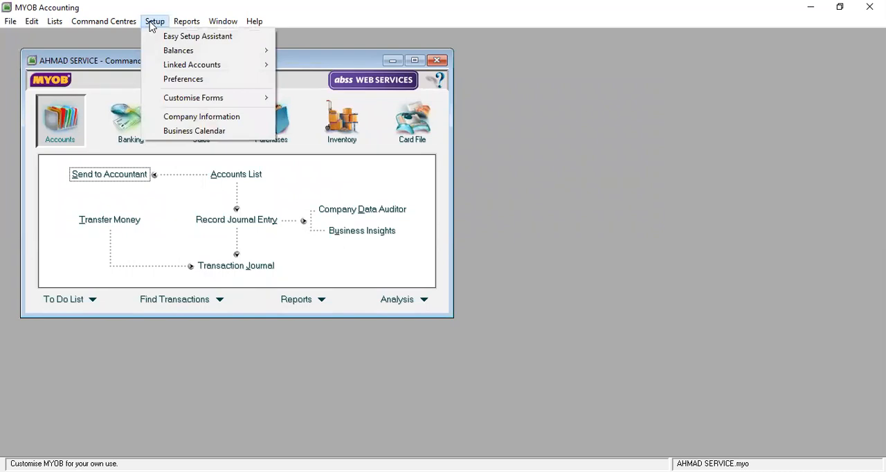
pyautogui.click(201, 81)
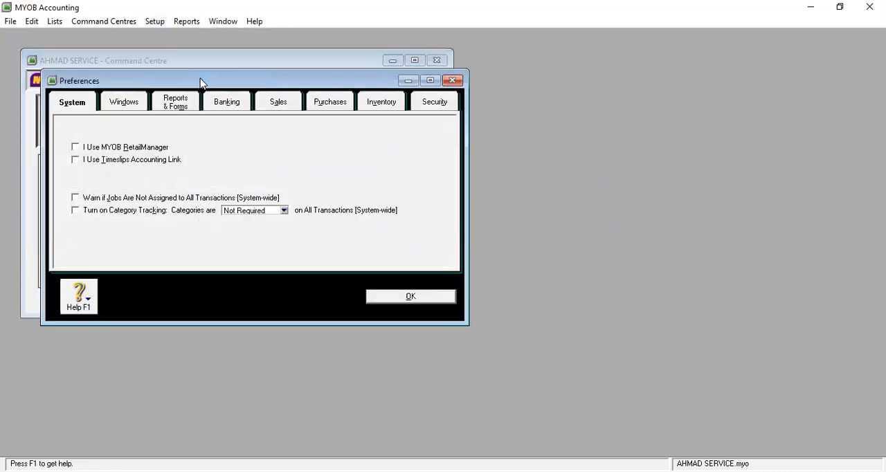
pyautogui.click(139, 109)
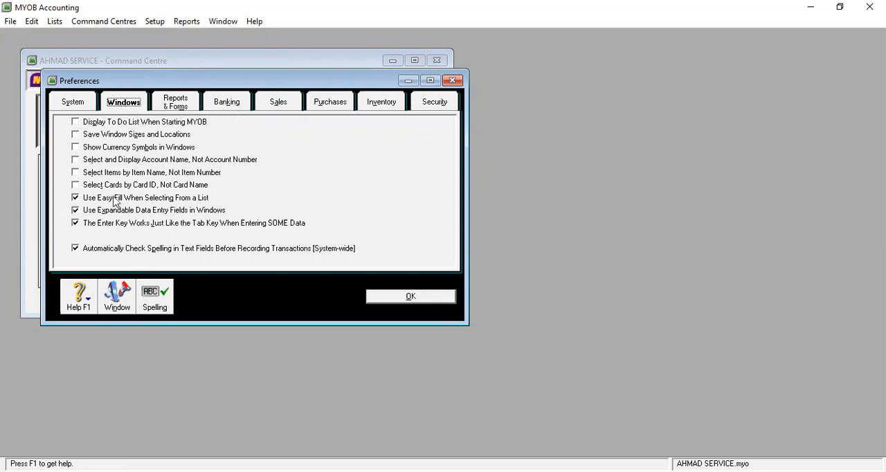
pyautogui.click(176, 102)
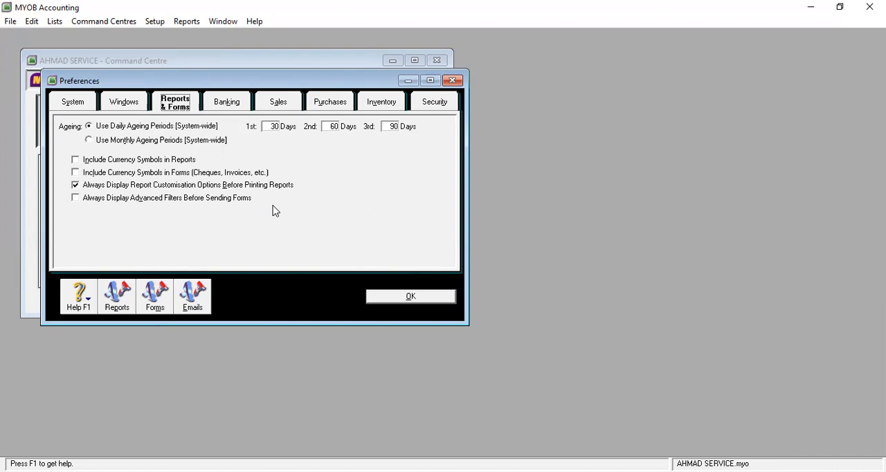
pyautogui.click(434, 104)
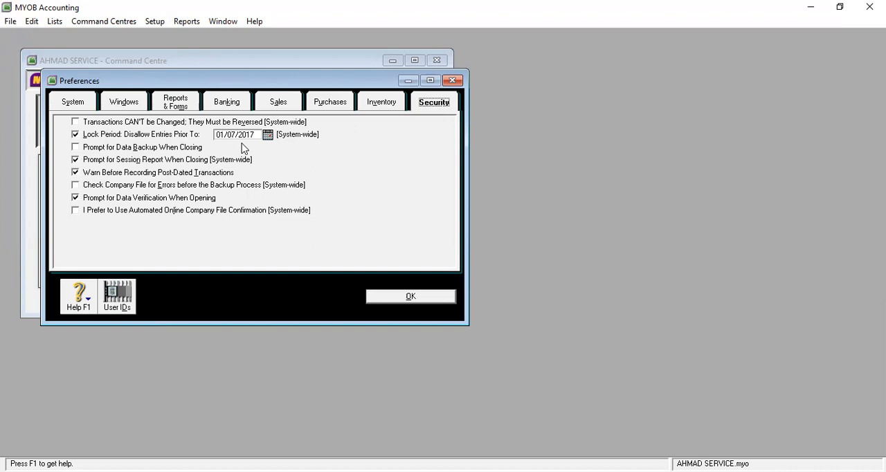
pyautogui.click(423, 299)
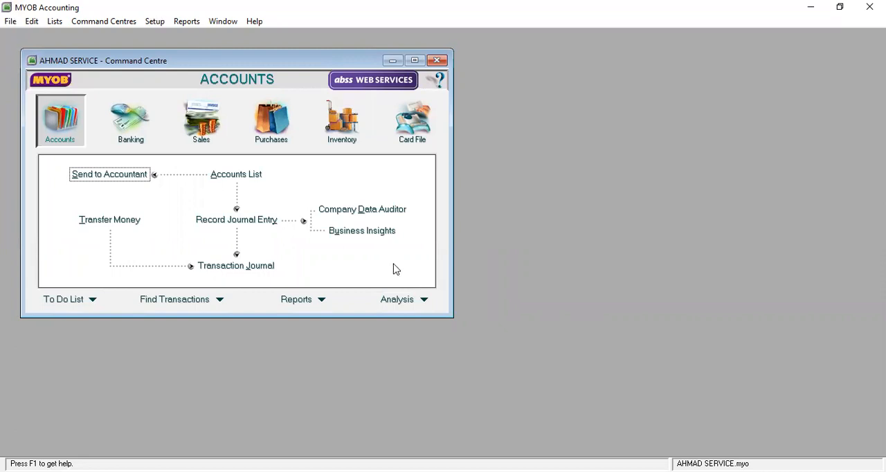
# Step: Open a blank Record Journal Entry form for the Accounts command centre
pyautogui.click(119, 24)
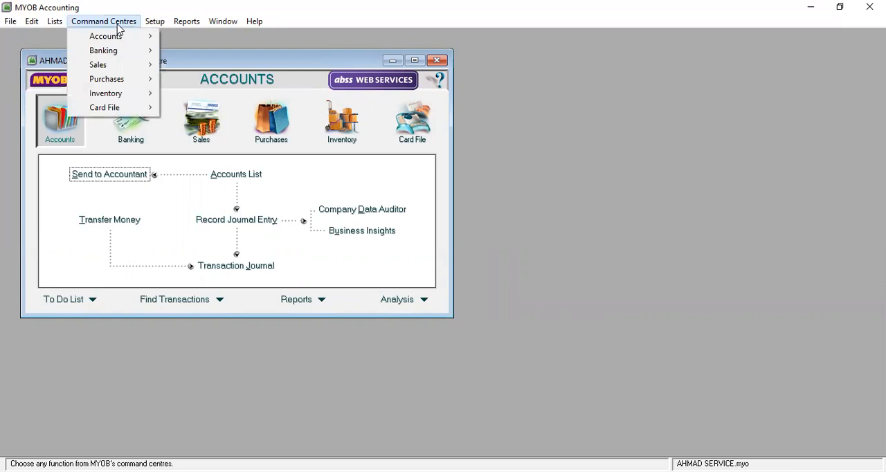
pyautogui.moveTo(119, 37)
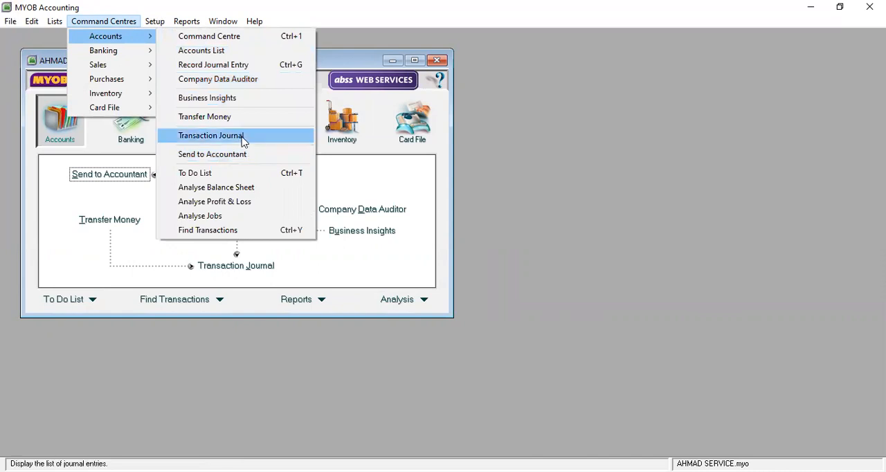
pyautogui.click(220, 68)
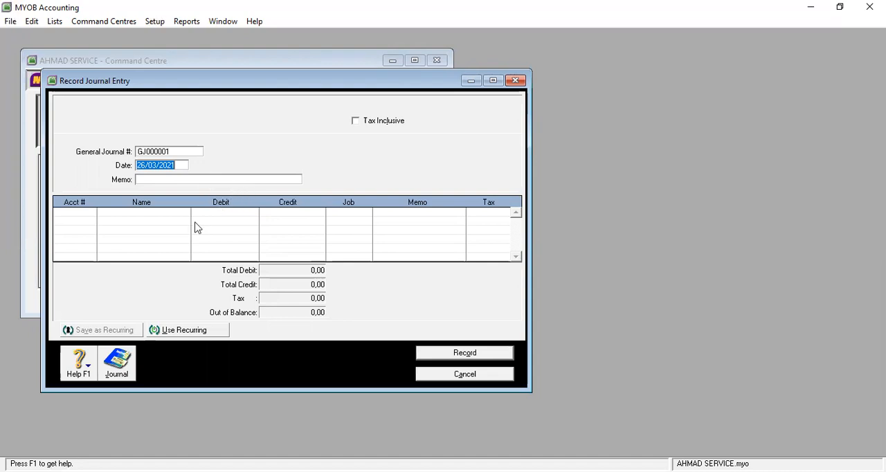
pyautogui.click(90, 216)
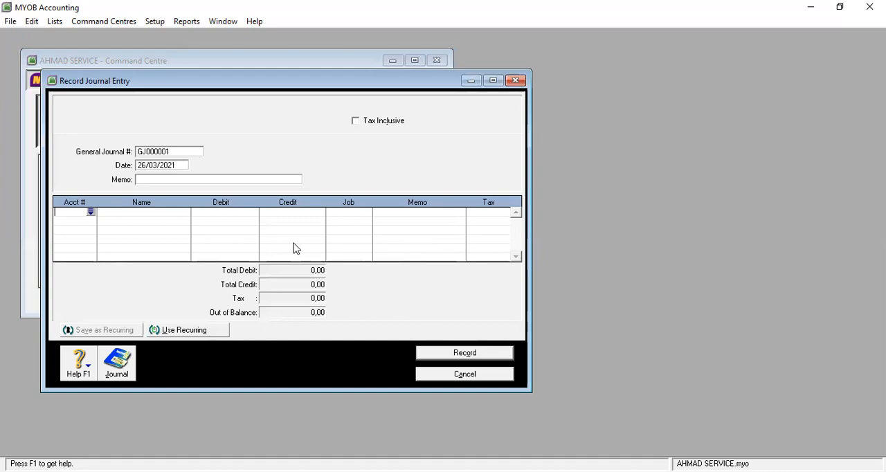
# Step: Set the general journal number of the entry to GJ000001
pyautogui.click(185, 153)
pyautogui.click(185, 153)
pyautogui.moveTo(126, 162); pyautogui.dragTo(125, 163)
pyautogui.write('GJ000001')
pyautogui.press('Tab')
# Step: Set the journal entry's date to 01/07/2017
pyautogui.moveTo(178, 164); pyautogui.dragTo(136, 167)
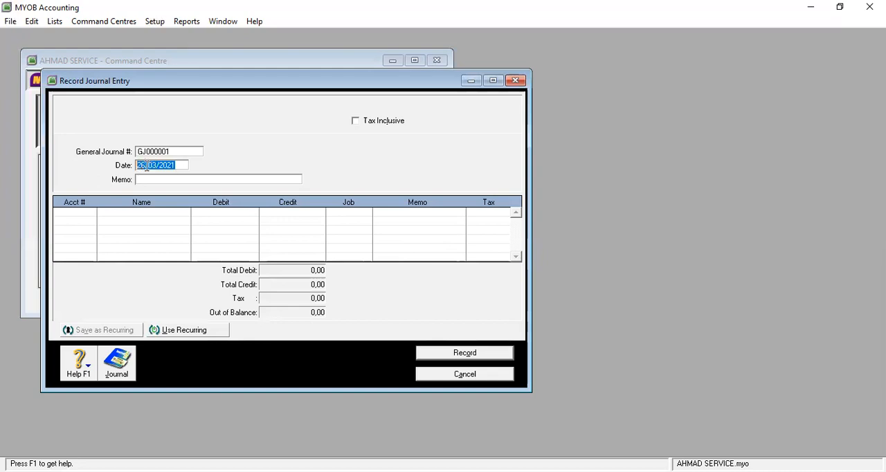
pyautogui.click(196, 181)
pyautogui.press('BackSpace')
pyautogui.press('BackSpace')
pyautogui.write('01/07')
pyautogui.press('BackSpace')
pyautogui.press('BackSpace')
pyautogui.write('17')
# Step: Enter "INVESTASI AWAL" followed by the owner's name as the journal entry's memo
pyautogui.click(178, 180)
pyautogui.write('INVESTASI AWAL PAK AHMAD')
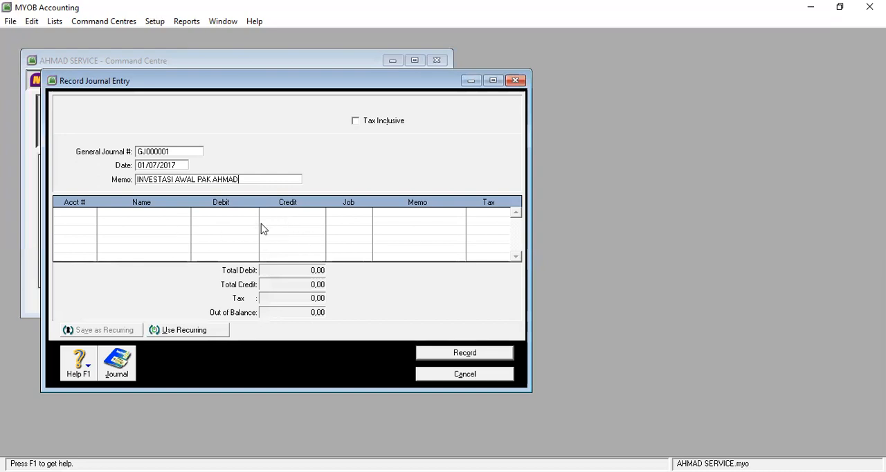
# Step: Add a first journal line for account 1-1102 Bank Bogor with a debit of 5.000.000, leaving its job blank
pyautogui.click(83, 215)
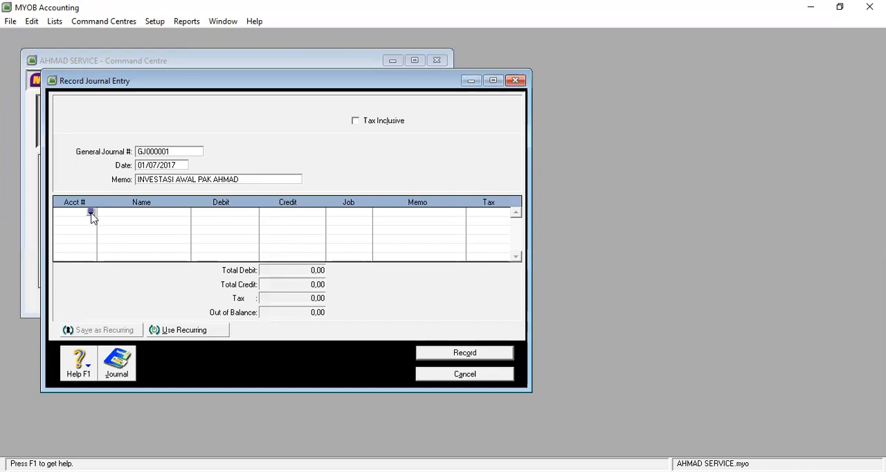
pyautogui.click(90, 211)
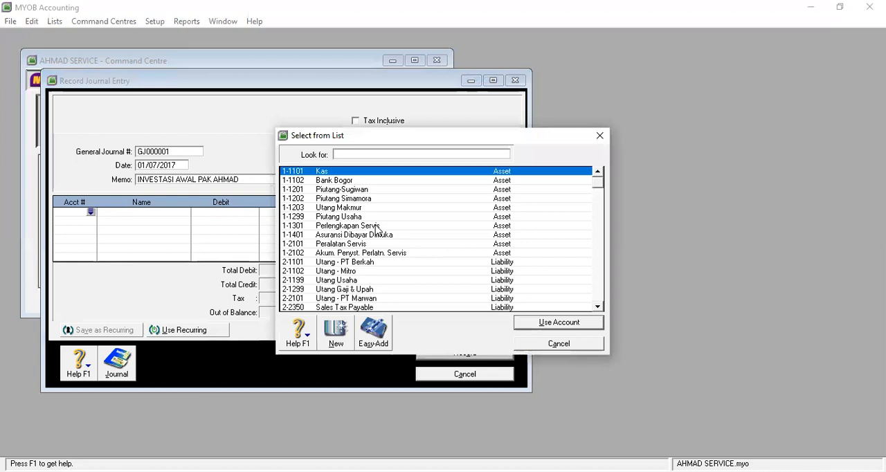
pyautogui.click(296, 182)
pyautogui.click(558, 323)
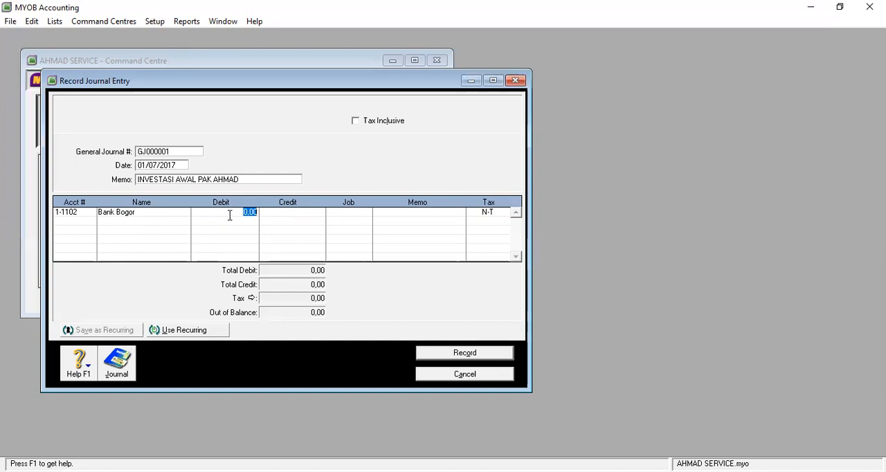
pyautogui.write('5000000')
pyautogui.press('Tab')
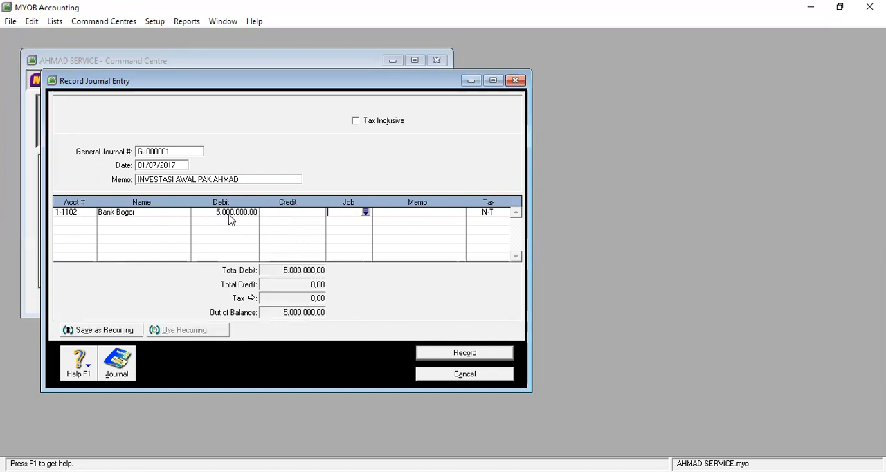
pyautogui.click(366, 213)
pyautogui.click(567, 347)
pyautogui.press('Tab')
pyautogui.press('Tab')
pyautogui.press('Tab')
# Step: Add a second line crediting 5.000.000 to the owner's capital account 3-0100, and record the journal entry
pyautogui.click(91, 223)
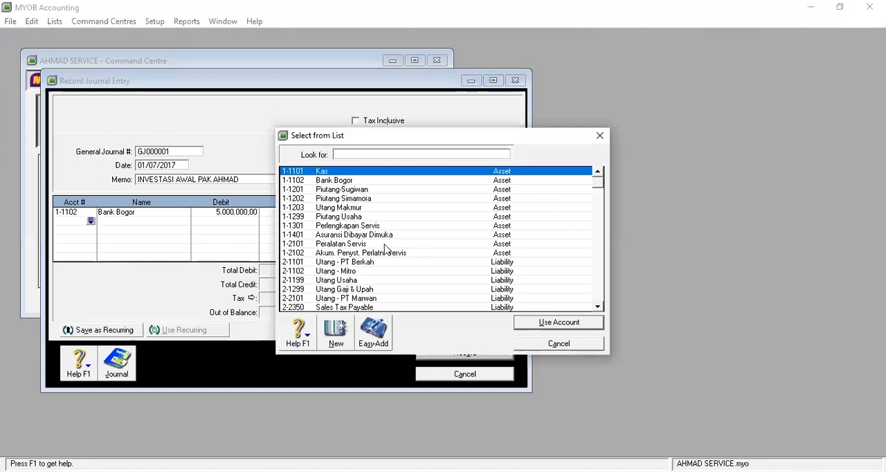
pyautogui.scroll(-3, 371, 258)
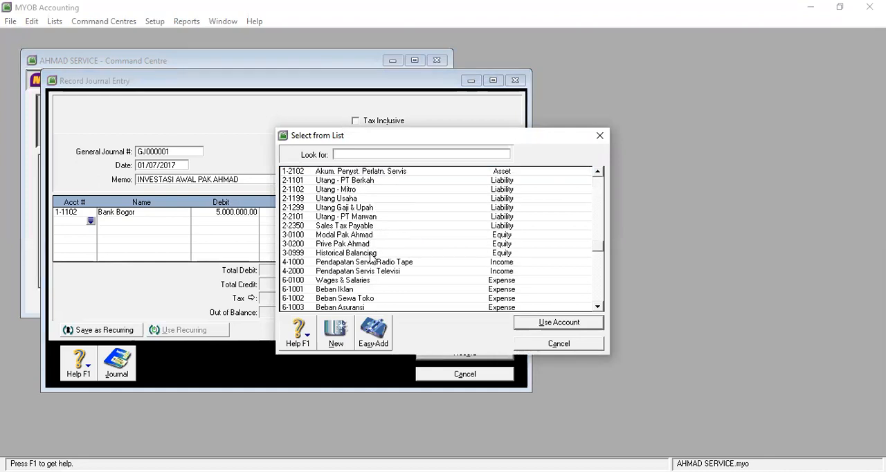
pyautogui.scroll(1, 372, 258)
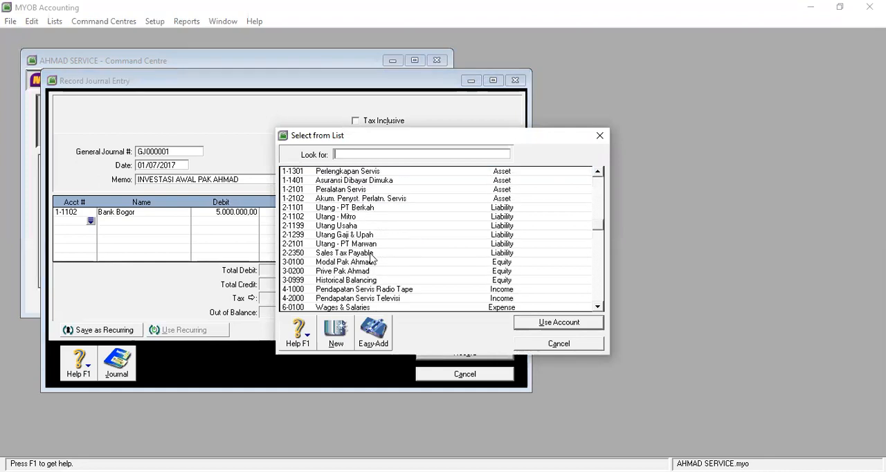
pyautogui.click(326, 262)
pyautogui.click(561, 323)
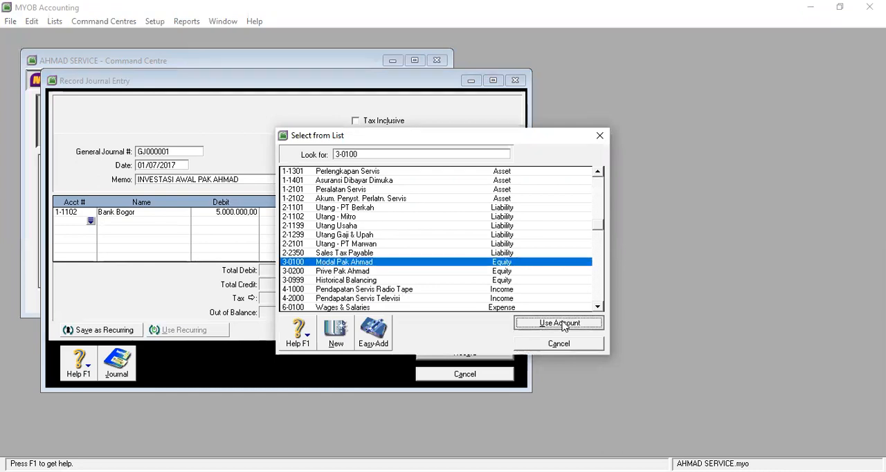
pyautogui.press('Tab')
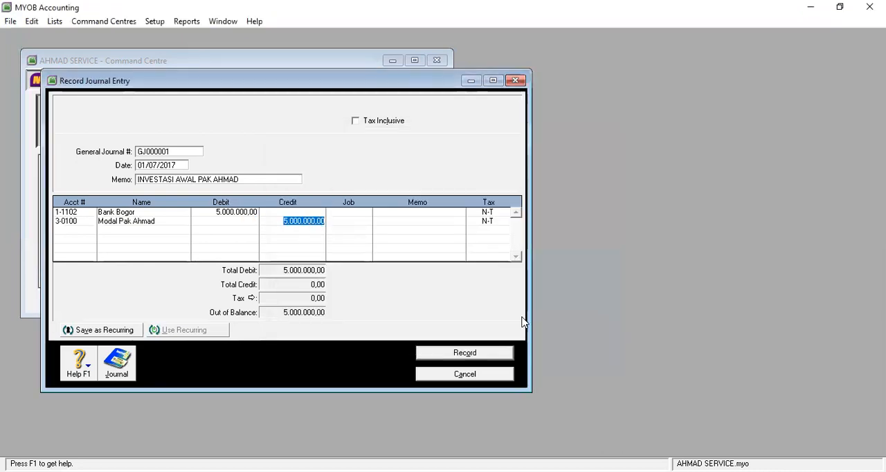
pyautogui.press('Tab')
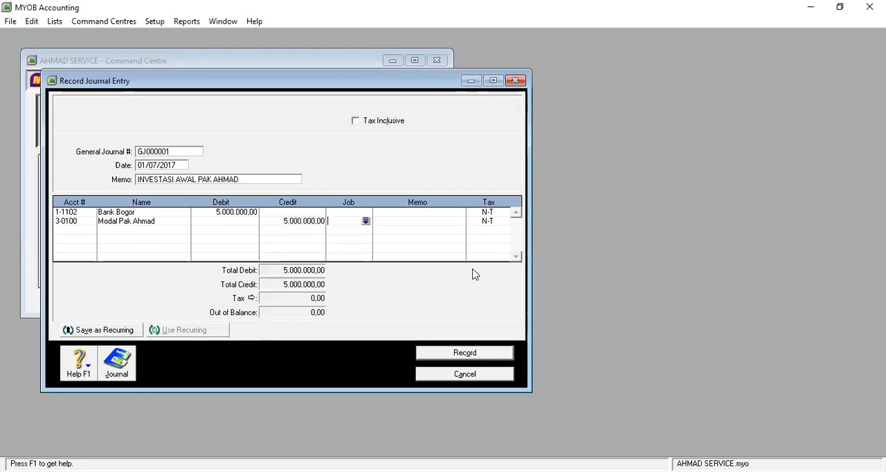
pyautogui.click(464, 353)
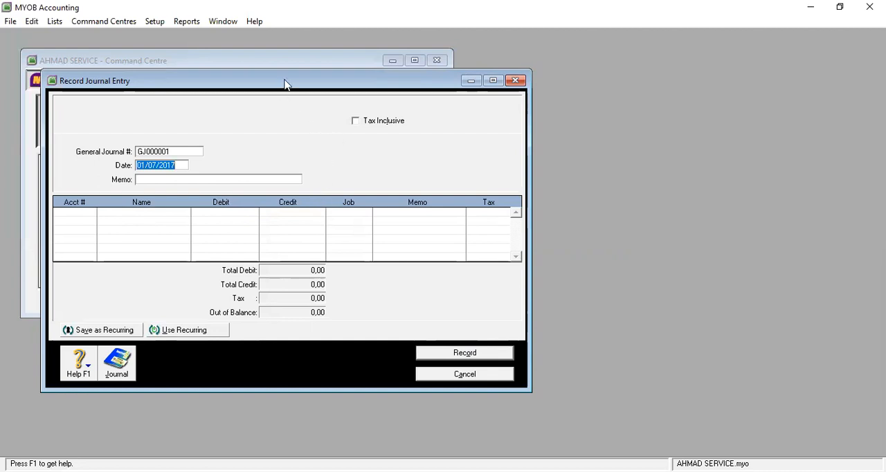
# Step: Look through the transaction journal's general, disbursements, receipts and all-transactions views for 01/03/2021 to 26/03/2021, and close it
pyautogui.click(119, 366)
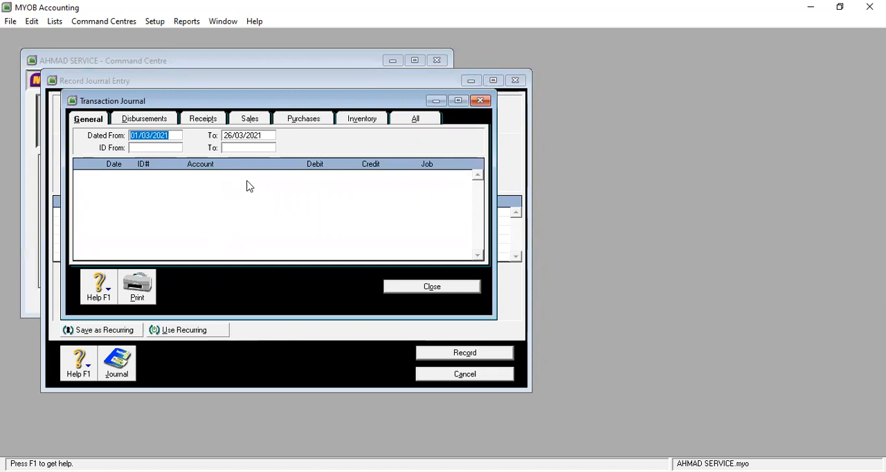
pyautogui.click(146, 120)
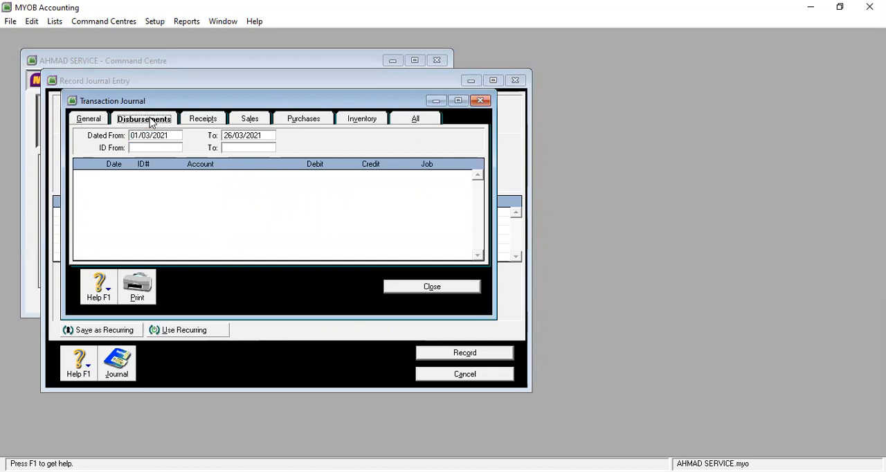
pyautogui.click(215, 125)
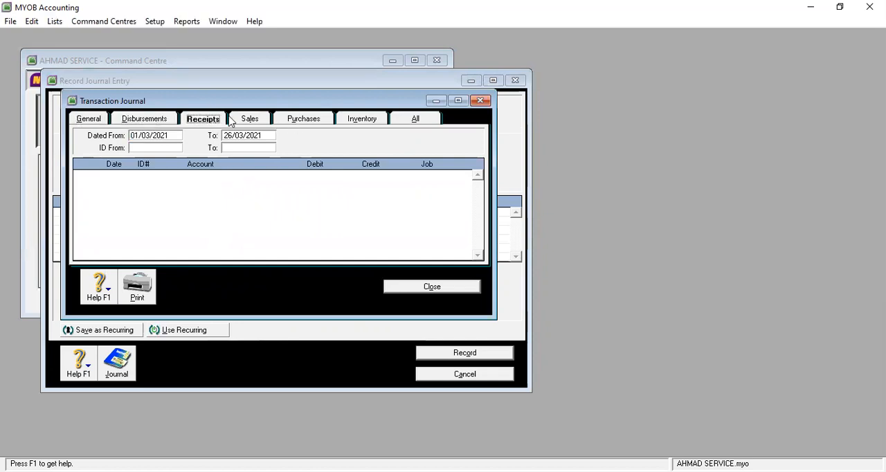
pyautogui.click(417, 122)
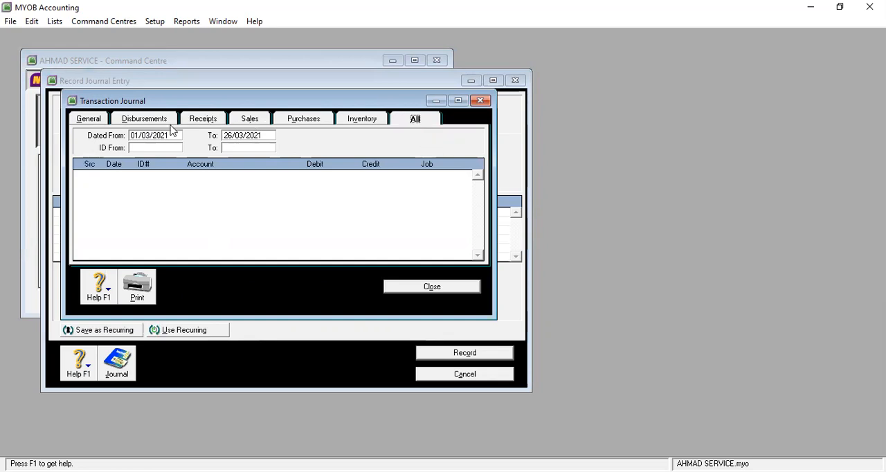
pyautogui.click(93, 120)
pyautogui.click(154, 125)
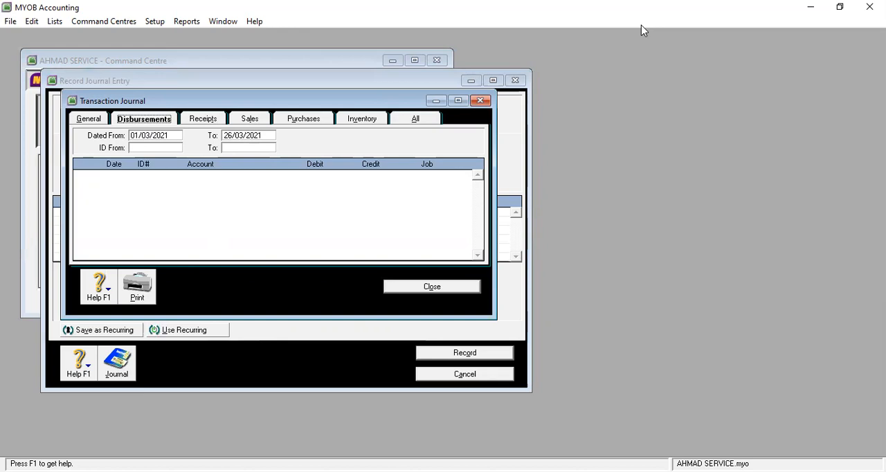
pyautogui.press('Escape')
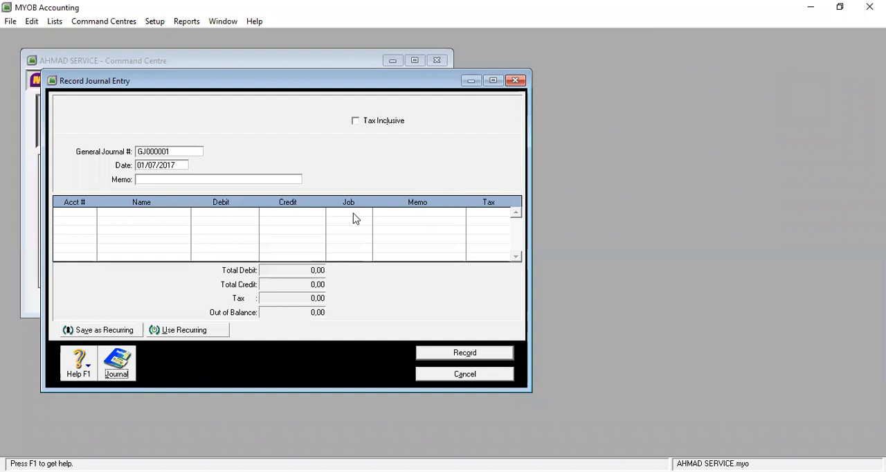
# Step: Review the general transactions dated from 01/07/2017, inspect the initial investment entry's details, and close the transaction journal
pyautogui.click(117, 367)
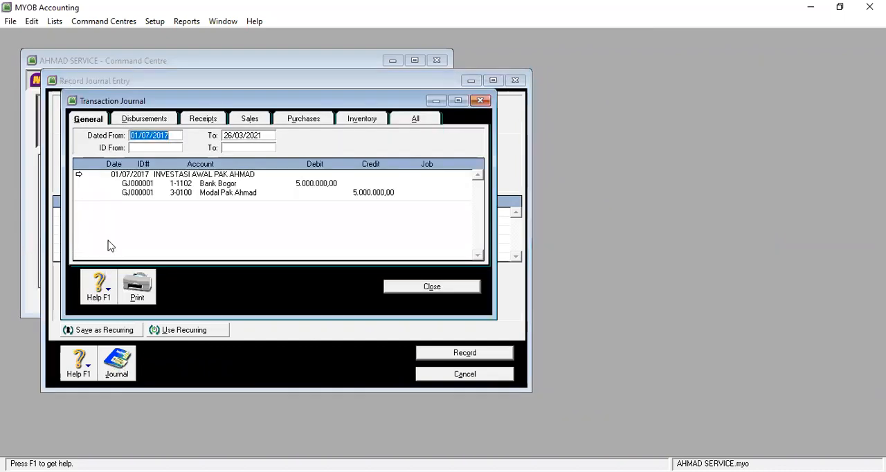
pyautogui.click(143, 137)
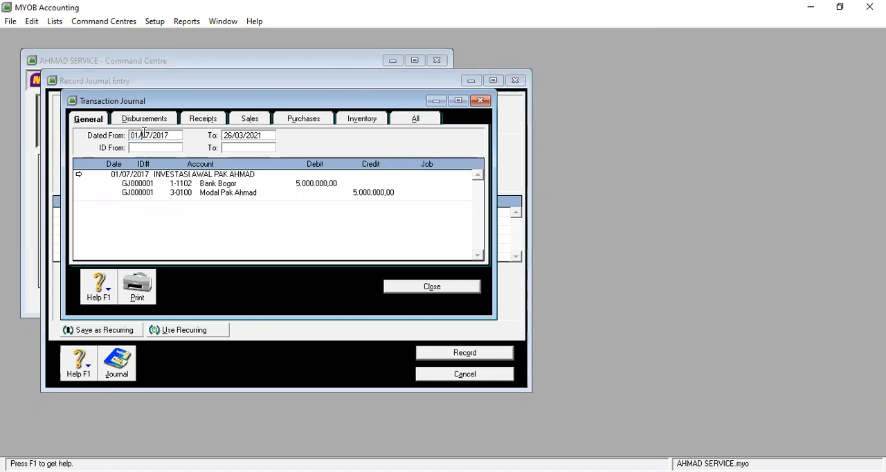
pyautogui.click(171, 135)
pyautogui.click(79, 175)
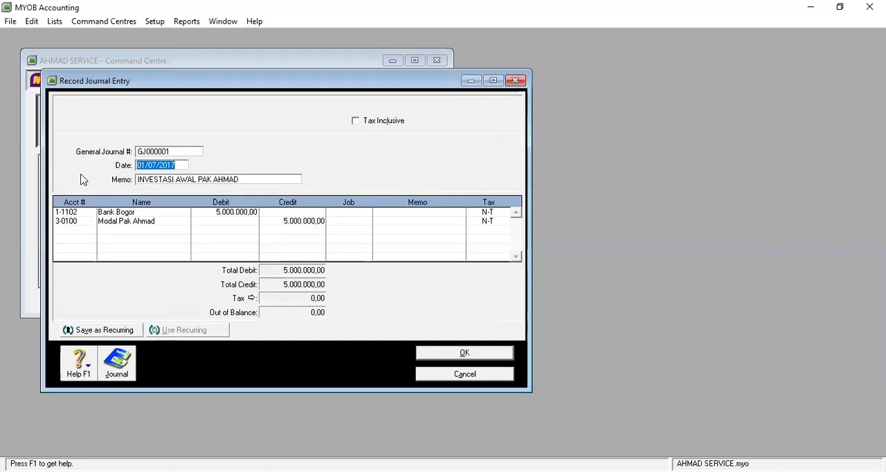
pyautogui.click(467, 375)
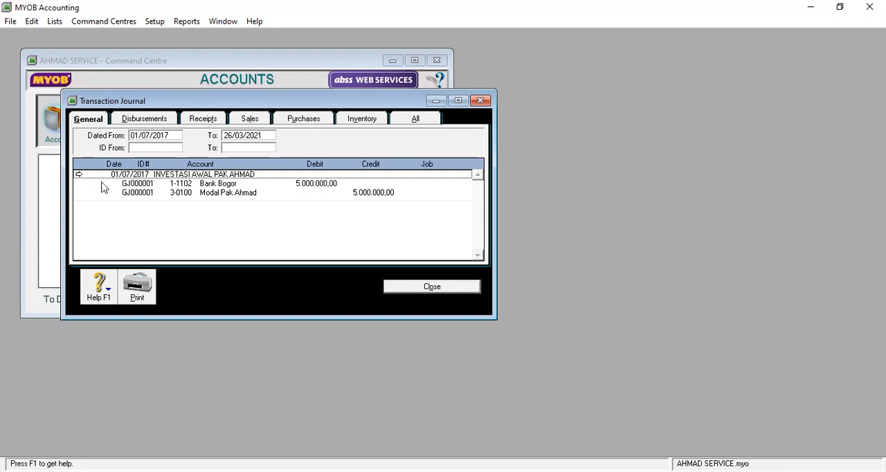
pyautogui.click(437, 286)
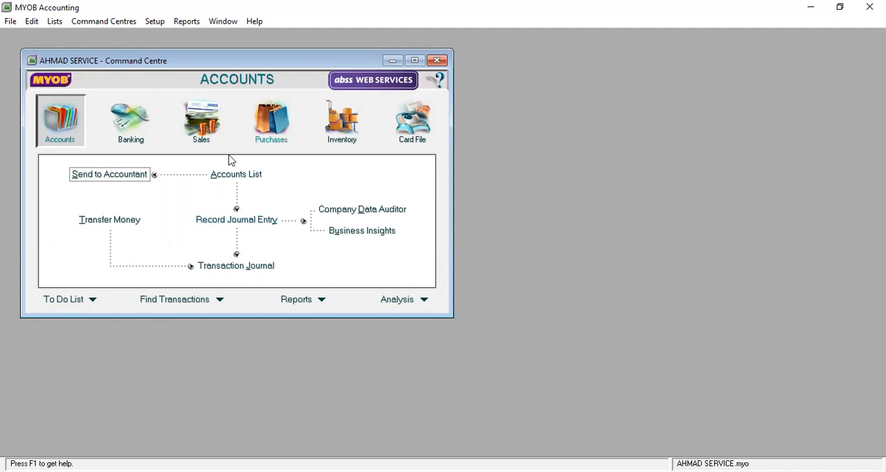
# Step: Examine the accounts reports in the report index, including Trial Balance, Linked Accounts and Audit Trail Report, and close the index
pyautogui.click(187, 21)
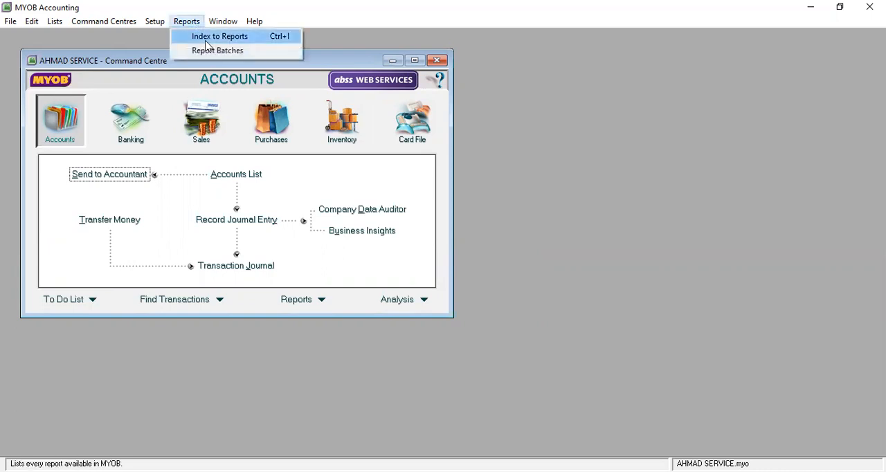
pyautogui.click(208, 36)
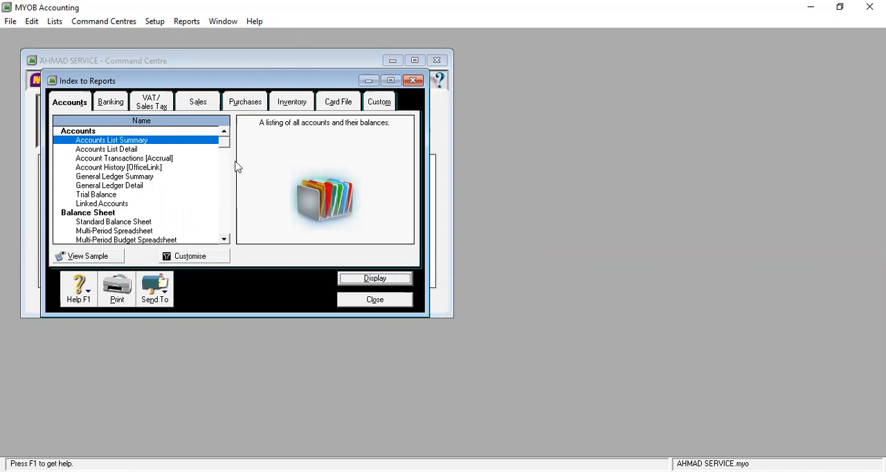
pyautogui.click(123, 149)
pyautogui.click(125, 195)
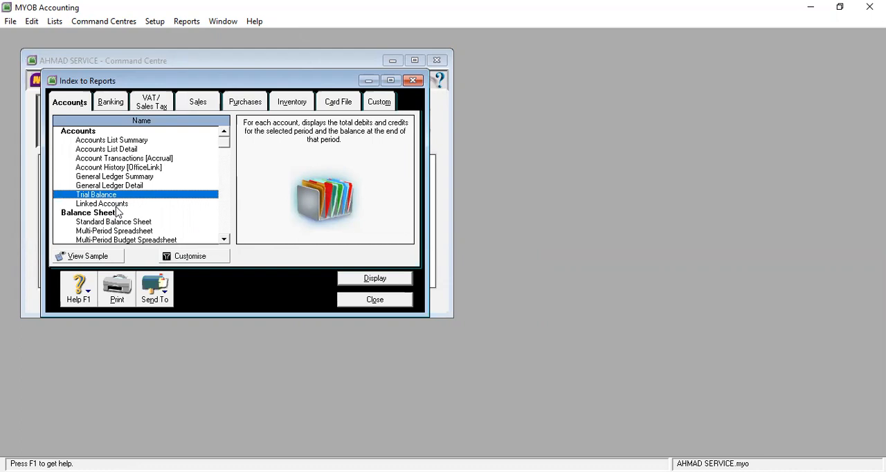
pyautogui.click(118, 204)
pyautogui.scroll(-7, 126, 174)
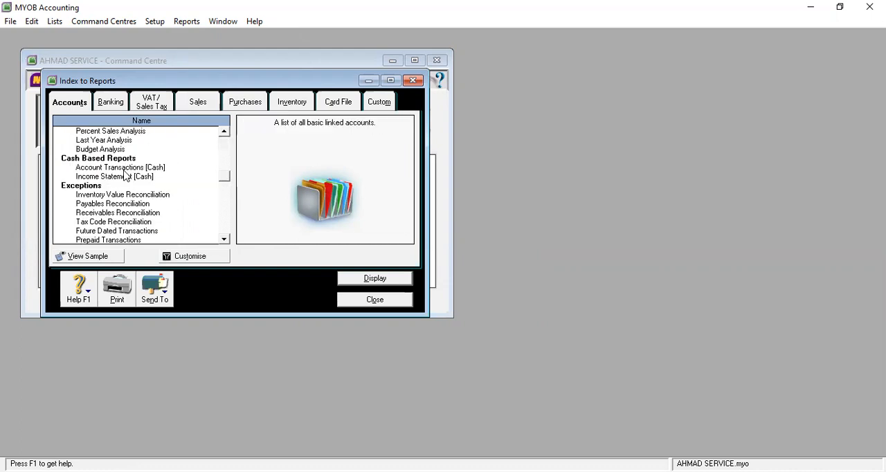
pyautogui.click(124, 169)
pyautogui.scroll(-3, 125, 177)
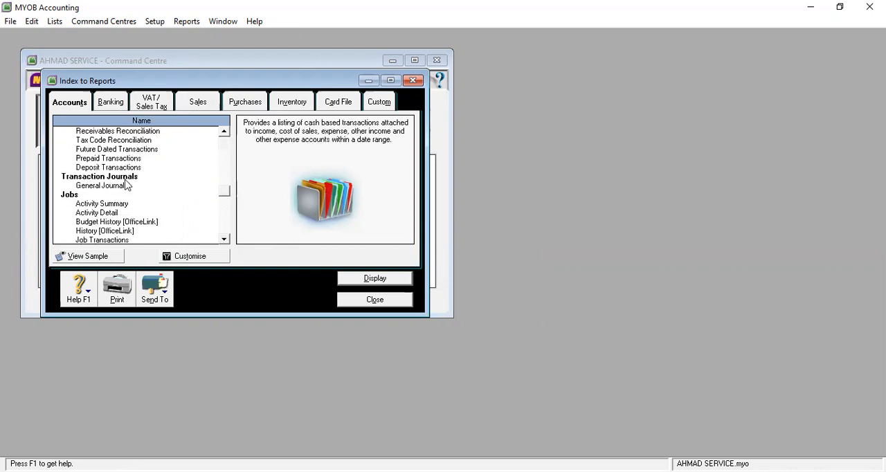
pyautogui.scroll(-3, 126, 184)
pyautogui.click(125, 179)
pyautogui.scroll(-4, 126, 184)
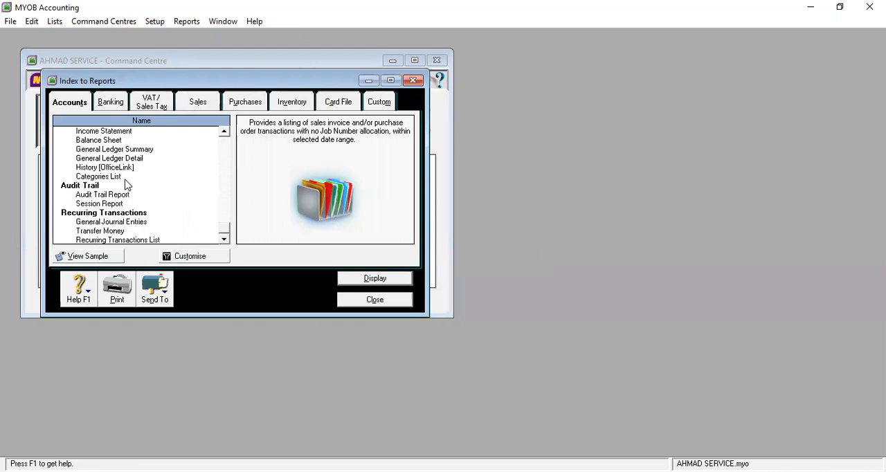
pyautogui.click(117, 195)
pyautogui.scroll(9, 117, 195)
pyautogui.scroll(5, 129, 187)
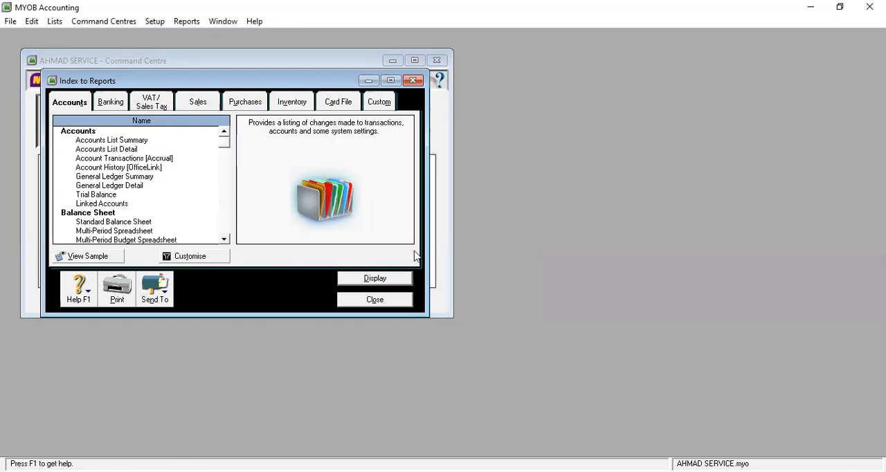
pyautogui.click(379, 279)
pyautogui.click(549, 350)
pyautogui.click(382, 299)
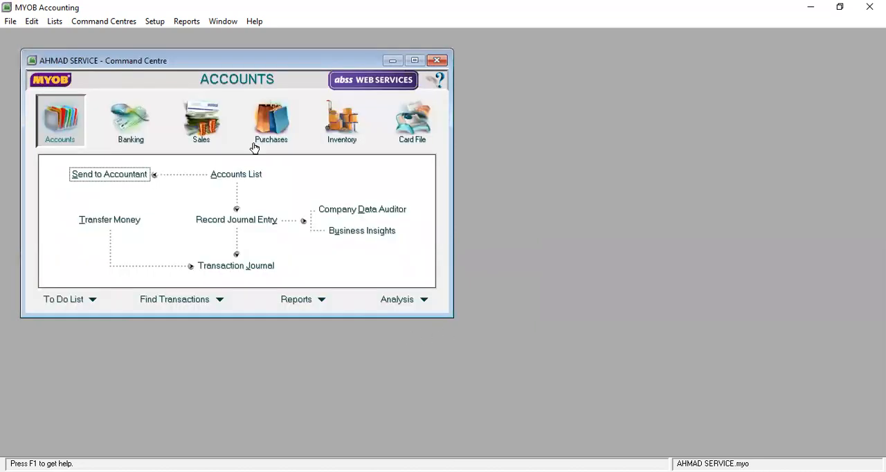
pyautogui.click(259, 223)
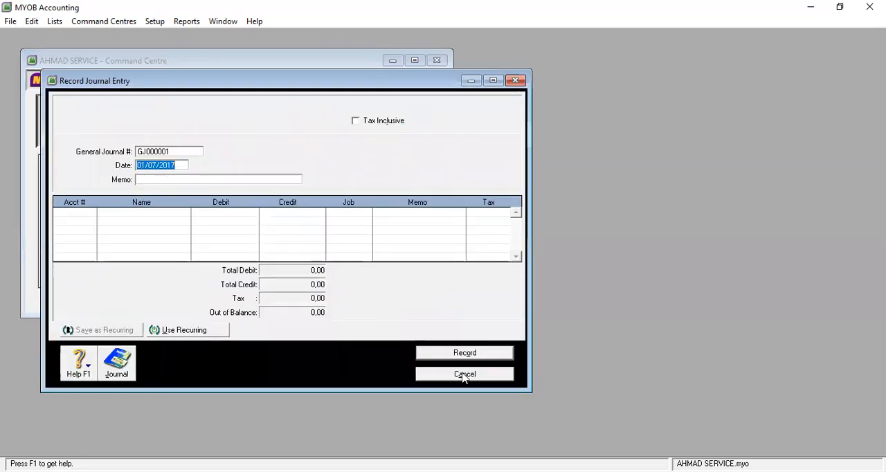
pyautogui.click(463, 374)
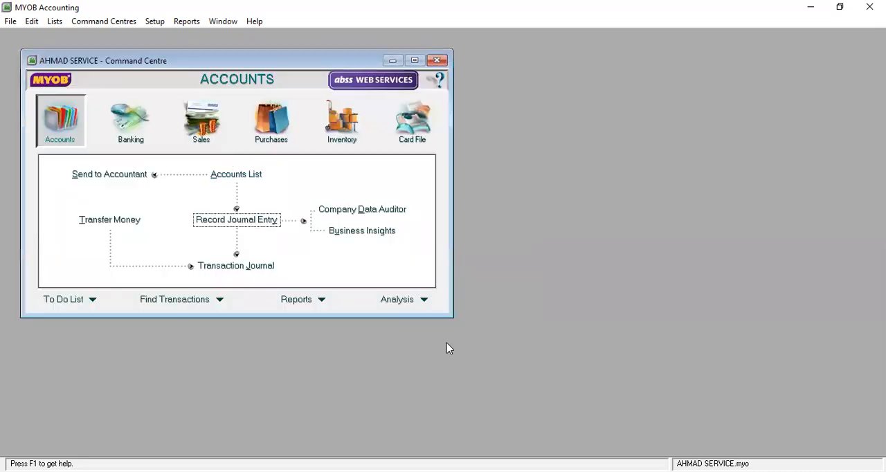
pyautogui.click(155, 23)
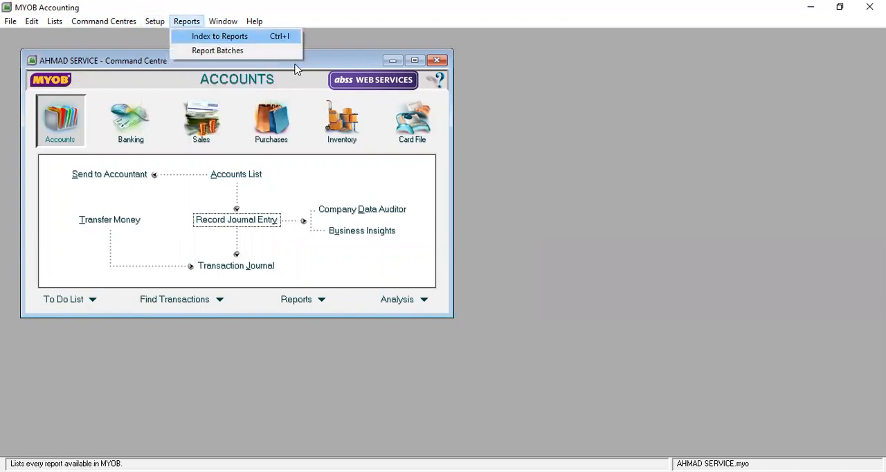
# Step: Start a new general journal entry numbered GJ000002, keeping its date of 01/07/2017
pyautogui.moveTo(133, 24)
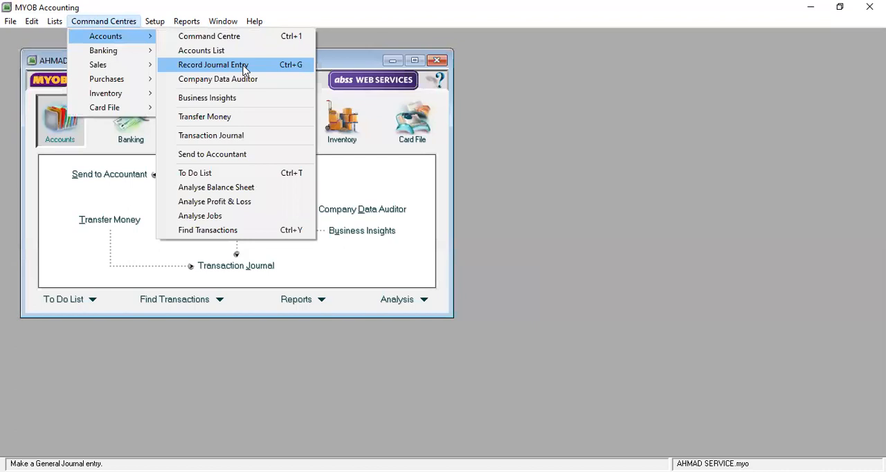
pyautogui.click(244, 67)
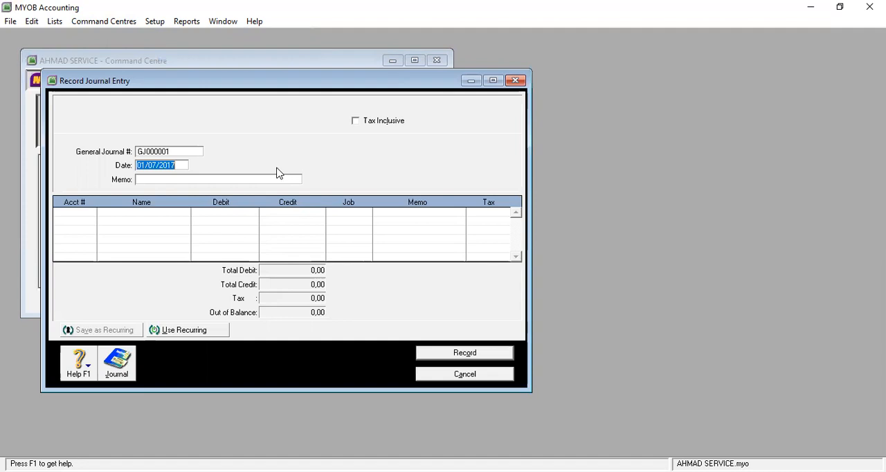
pyautogui.click(190, 150)
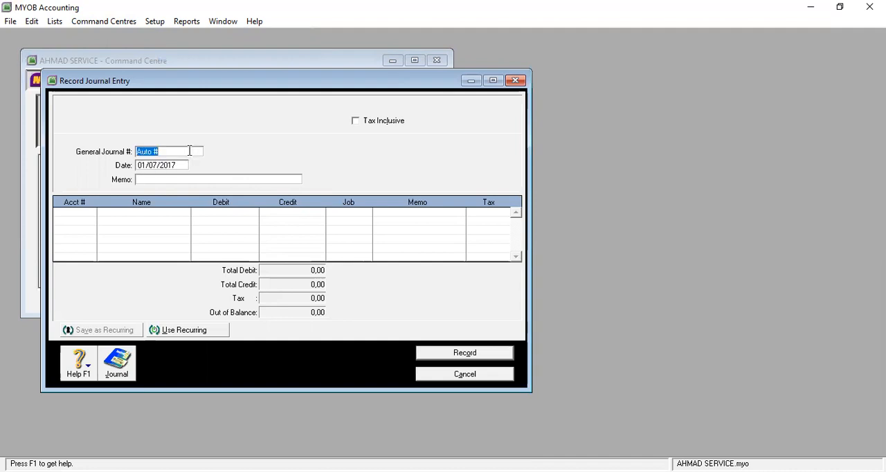
pyautogui.write('GJ000002')
pyautogui.press('Tab')
pyautogui.press('Tab')
# Step: Enter "MEMBAYAR SEWA TOKO BULANAN" as the journal entry's memo
pyautogui.write('MEM')
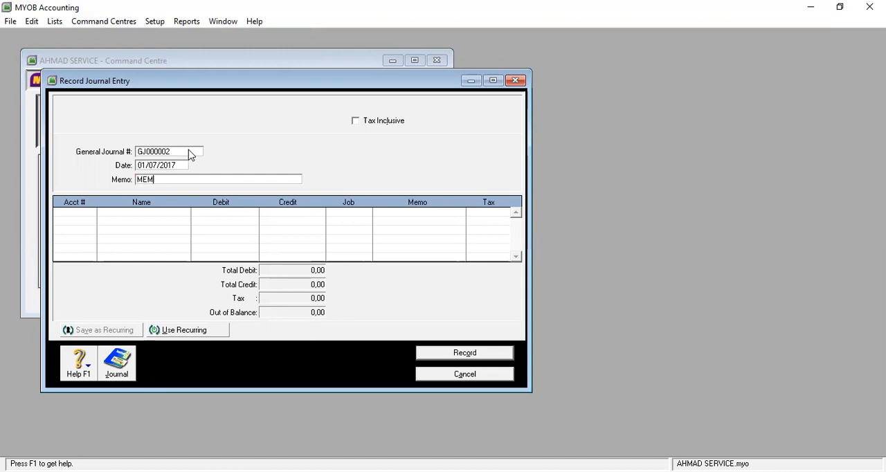
pyautogui.write('BAYAR SEWA TOKO BULANAN')
# Step: Add a first journal line for account 6-1002 Beban Sewa Toko with a debit of 150.000, leaving its job and memo blank
pyautogui.click(89, 218)
pyautogui.click(91, 213)
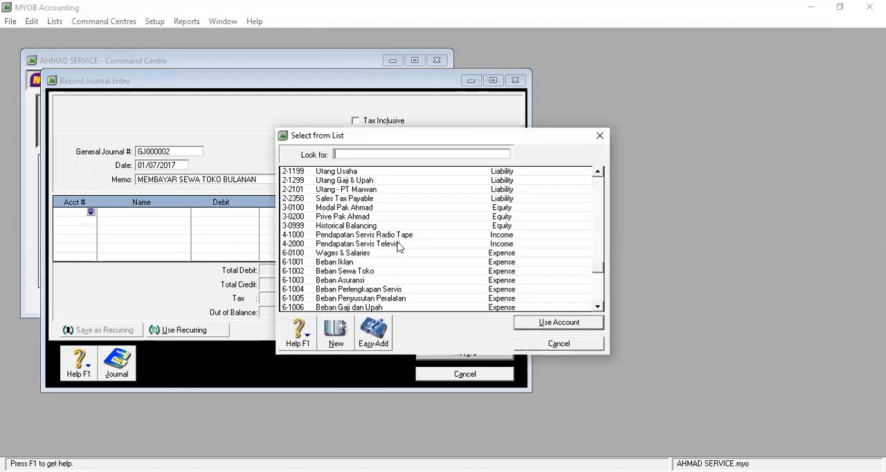
pyautogui.click(340, 273)
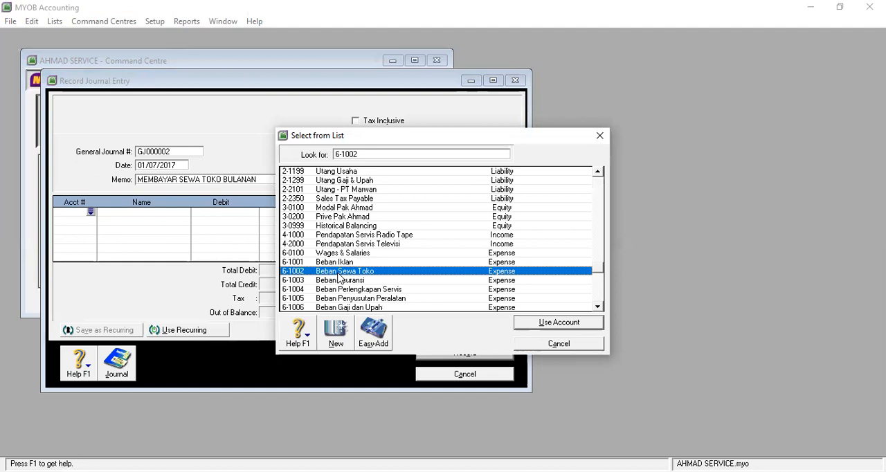
pyautogui.click(561, 324)
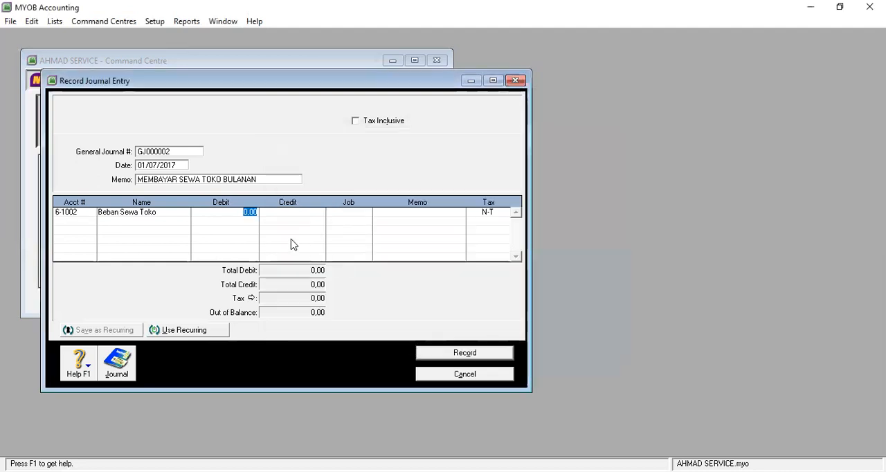
pyautogui.write('150000')
pyautogui.press('Tab')
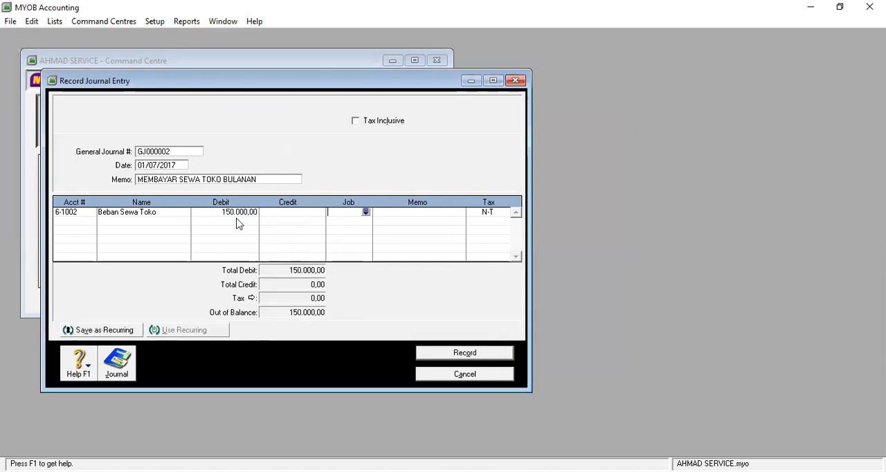
pyautogui.press('Tab')
pyautogui.press('Tab')
pyautogui.press('Tab')
# Step: Add a second line crediting 150.000 to account 1-1102 Bank Bogor, and record the journal entry
pyautogui.click(90, 221)
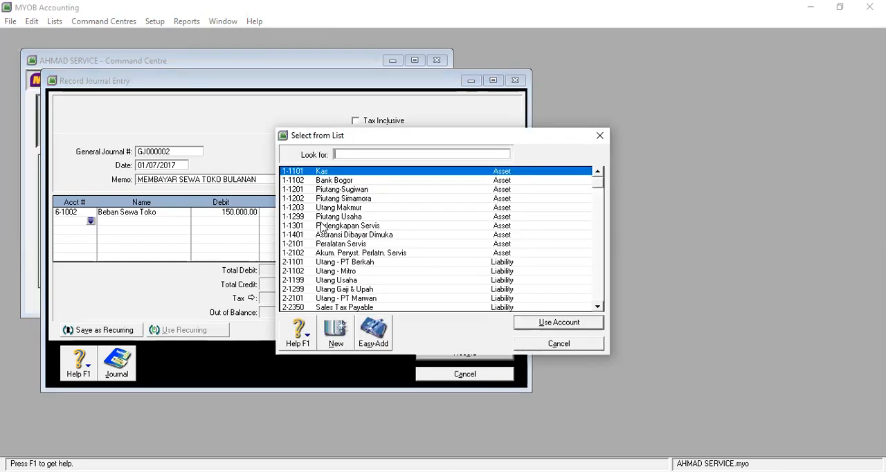
pyautogui.click(326, 181)
pyautogui.click(566, 322)
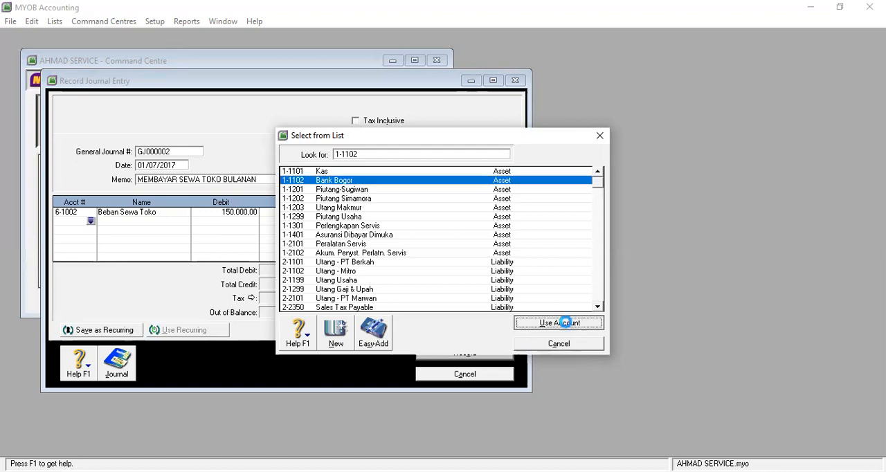
pyautogui.press('Tab')
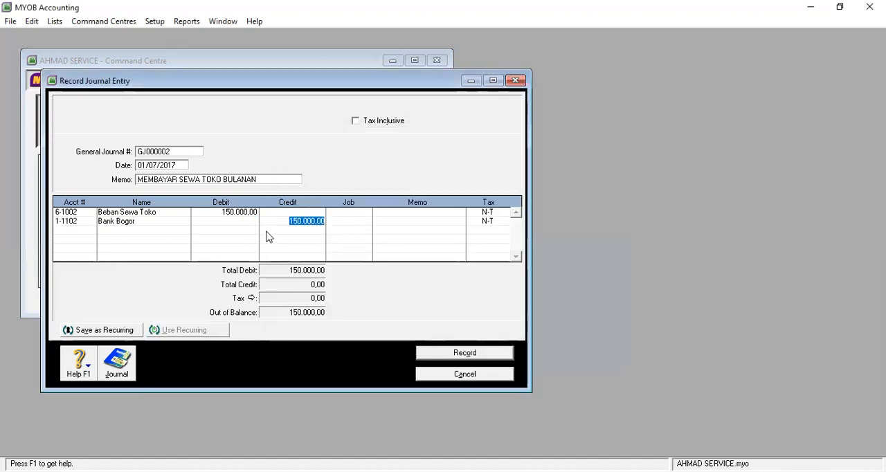
pyautogui.press('Tab')
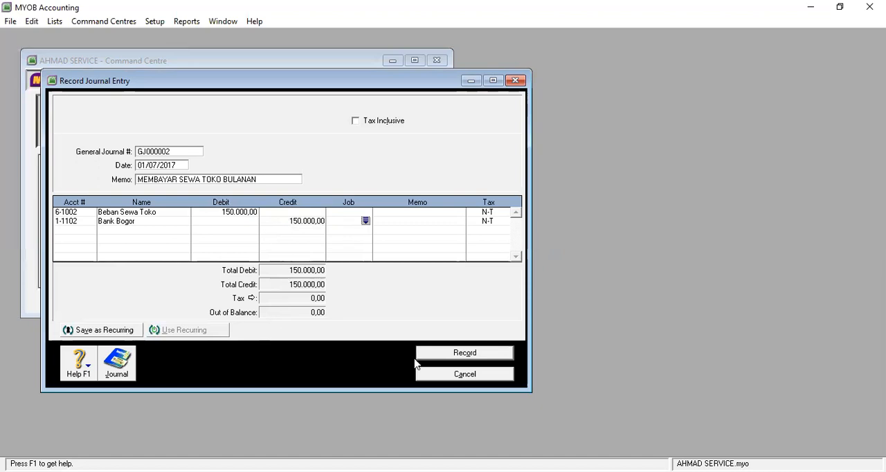
pyautogui.click(473, 353)
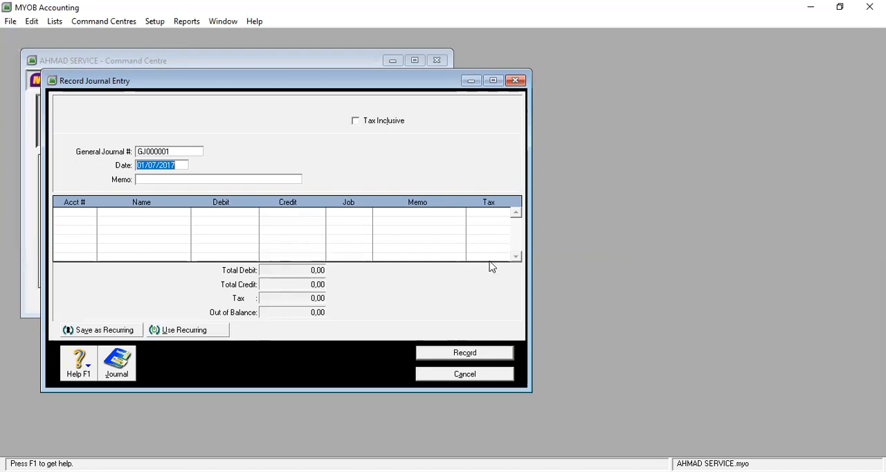
# Step: Number the new general journal entry GJ000003, keeping its date of 01/07/2017
pyautogui.click(186, 150)
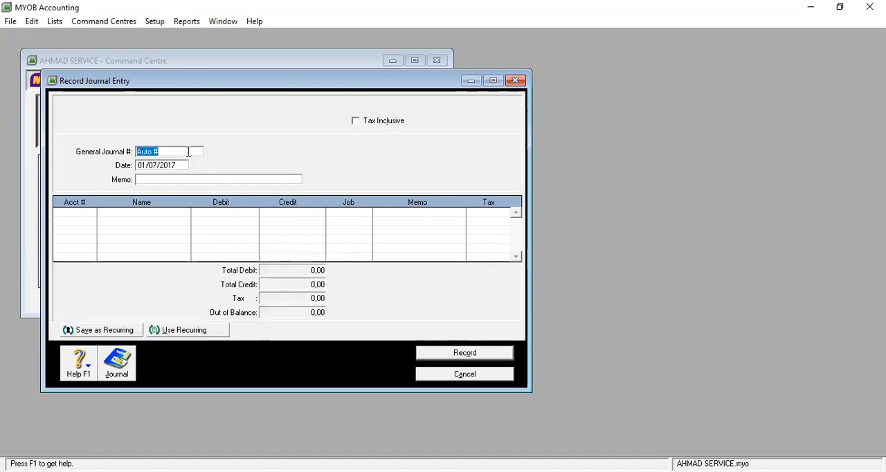
pyautogui.write('GJ000003')
pyautogui.press('Tab')
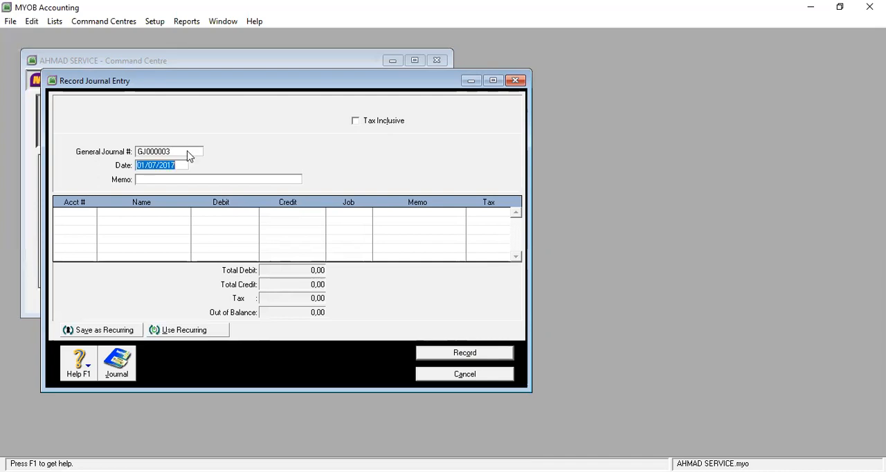
pyautogui.press('Tab')
# Step: Enter "MEMBAYAR PREMI ASURANSI 1 TAHUN" as the journal entry's memo
pyautogui.write('MEMBAYAR')
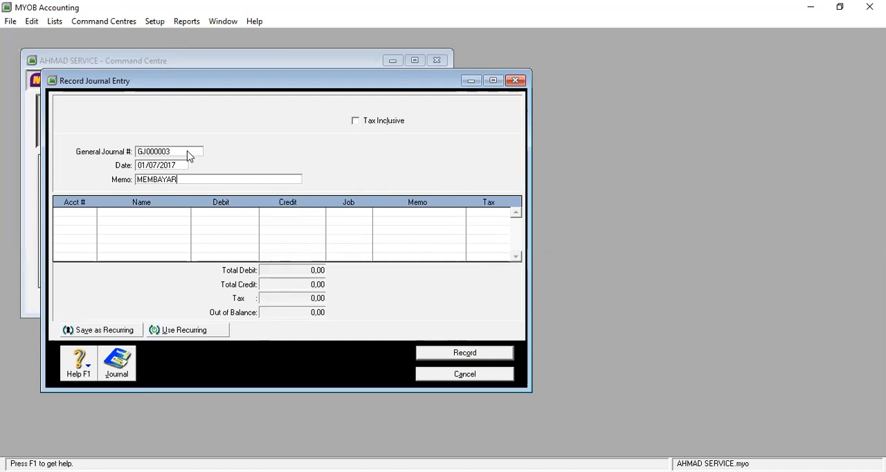
pyautogui.write(' PREMI ASURANSI 1 TAHUN')
# Step: Add a first journal line debiting 240.000 to account 1-1401 Asuransi Dibayar Dimuka, leaving its job and memo blank
pyautogui.click(86, 219)
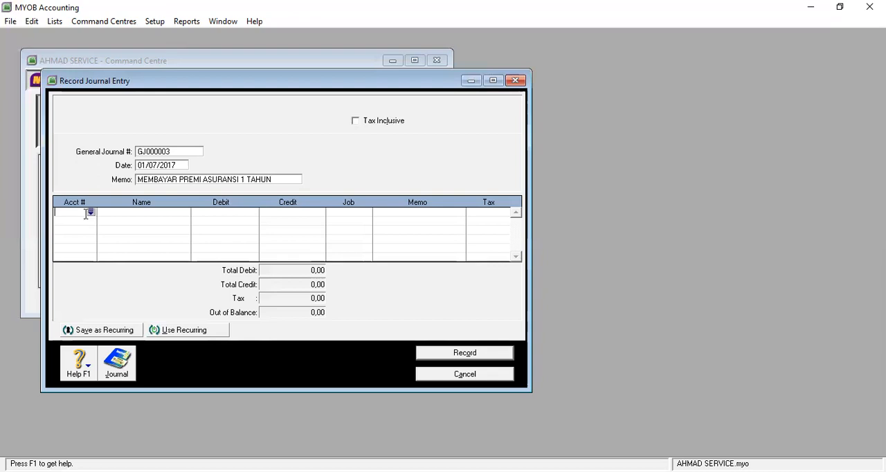
pyautogui.click(90, 212)
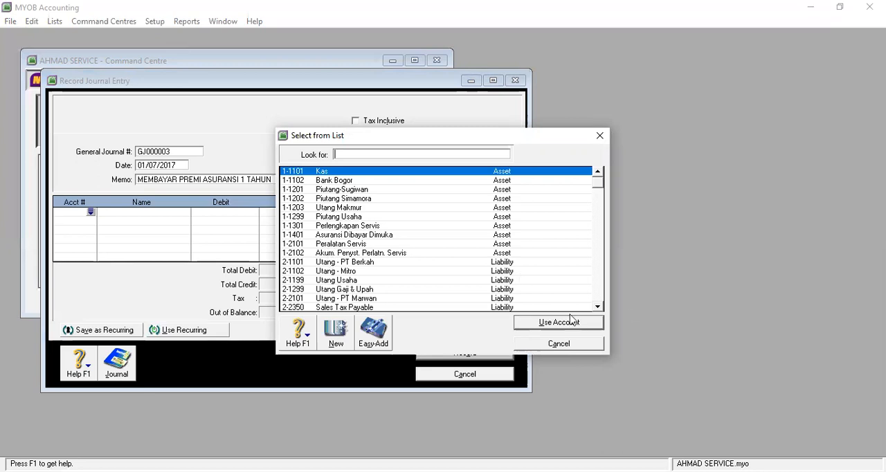
pyautogui.write('1-2101')
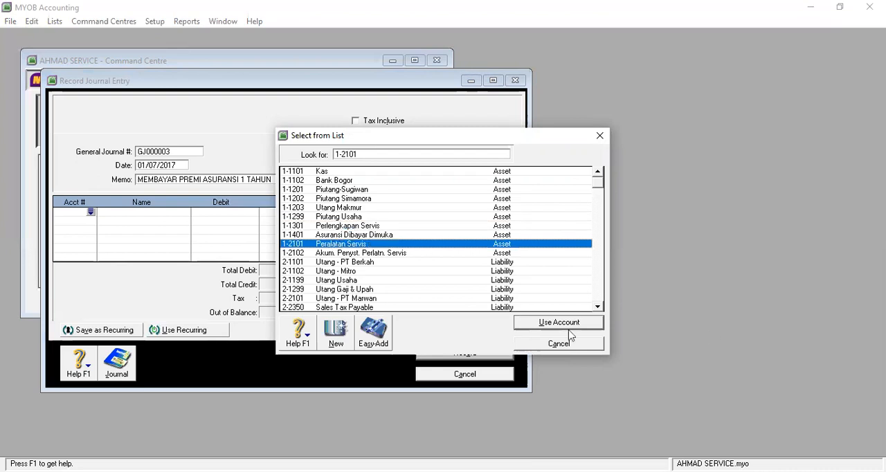
pyautogui.press('Up')
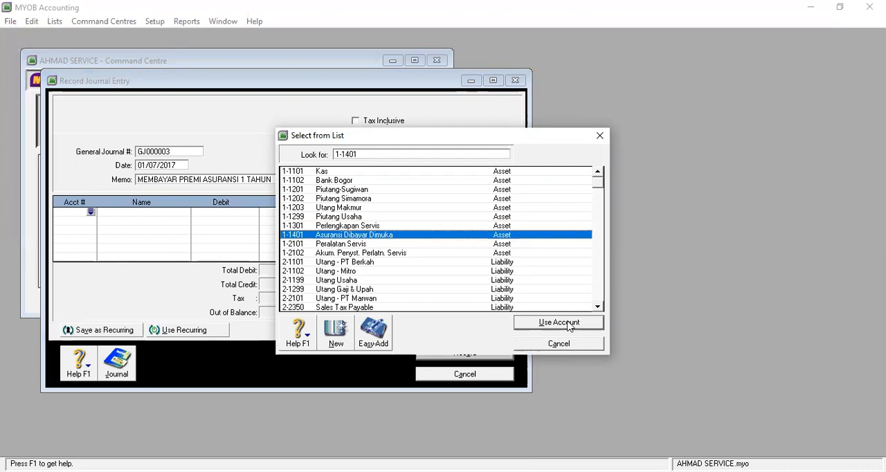
pyautogui.press('Return')
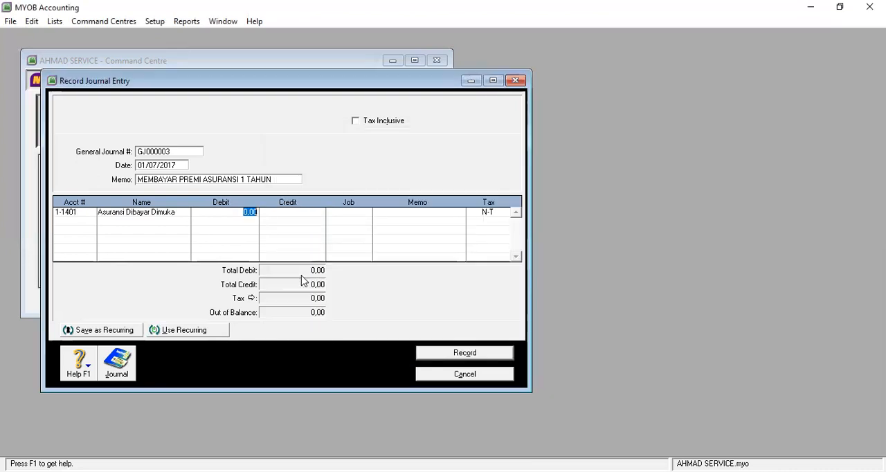
pyautogui.write('240.000')
pyautogui.press('Tab')
pyautogui.press('Tab')
pyautogui.press('Tab')
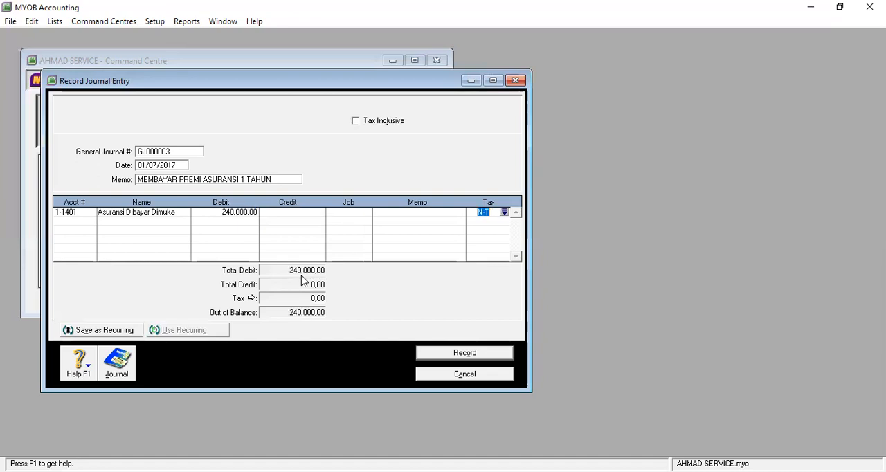
pyautogui.press('Tab')
# Step: Add a second line crediting 240.000 to account 1-1102 Bank Bogor, then record the entry and close the journal entry form
pyautogui.click(91, 221)
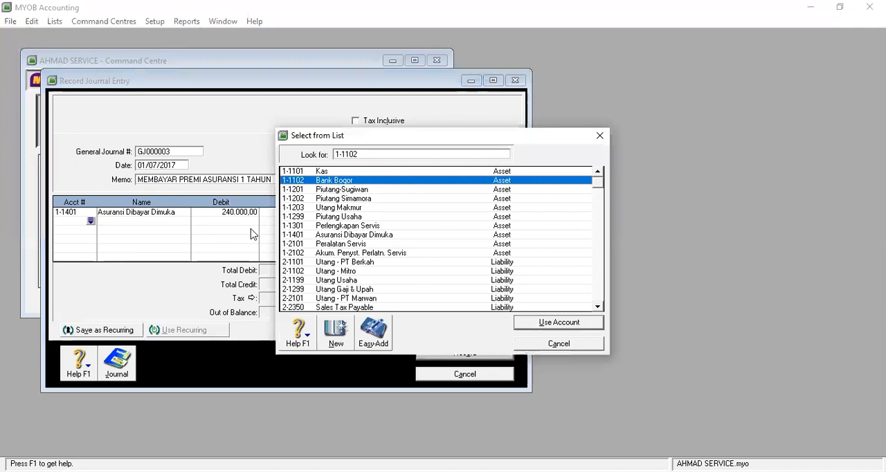
pyautogui.press('Return')
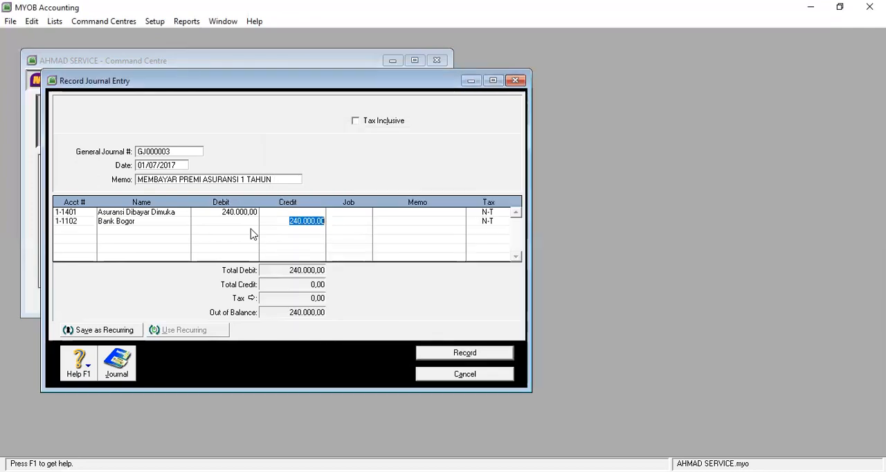
pyautogui.press('Tab')
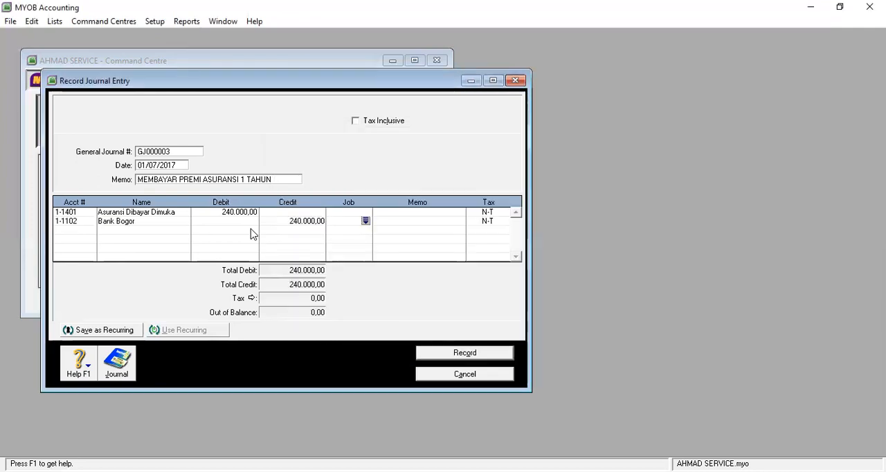
pyautogui.click(469, 357)
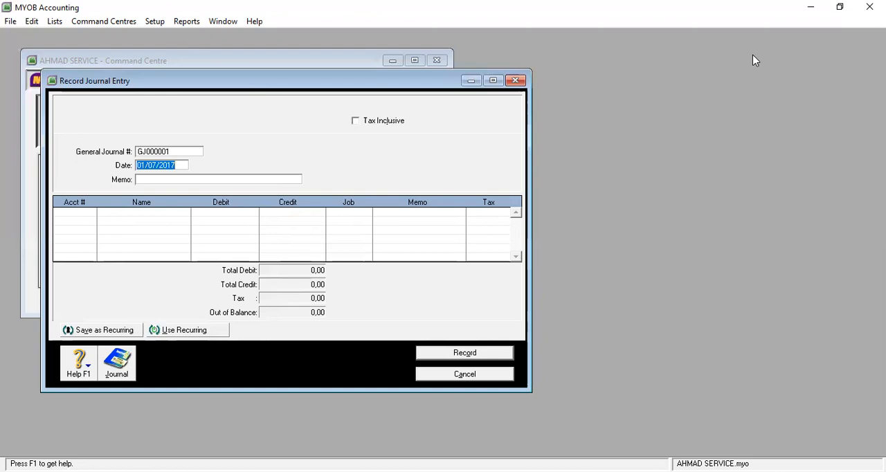
pyautogui.press('Escape')
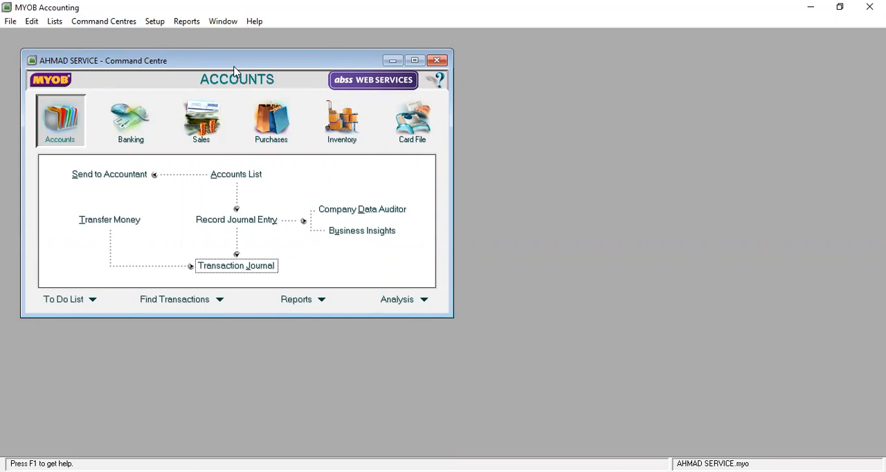
# Step: Open the transaction journal and set the end of its general journal date range to 31/07/2017
pyautogui.click(238, 268)
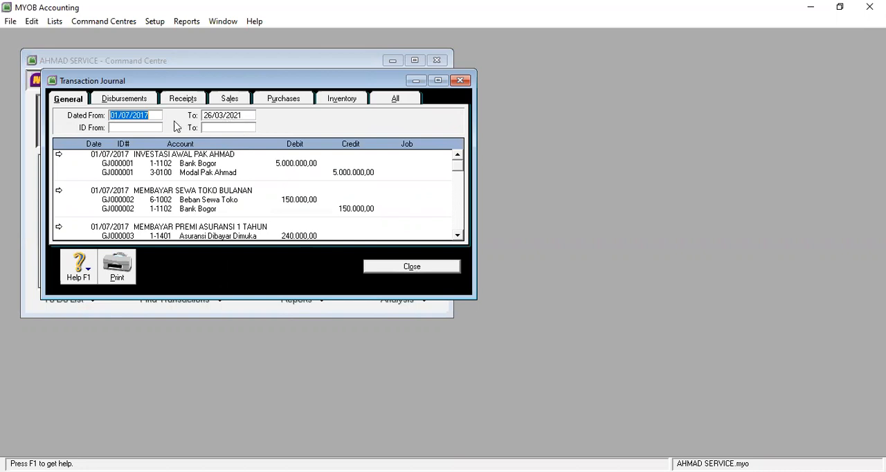
pyautogui.click(217, 117)
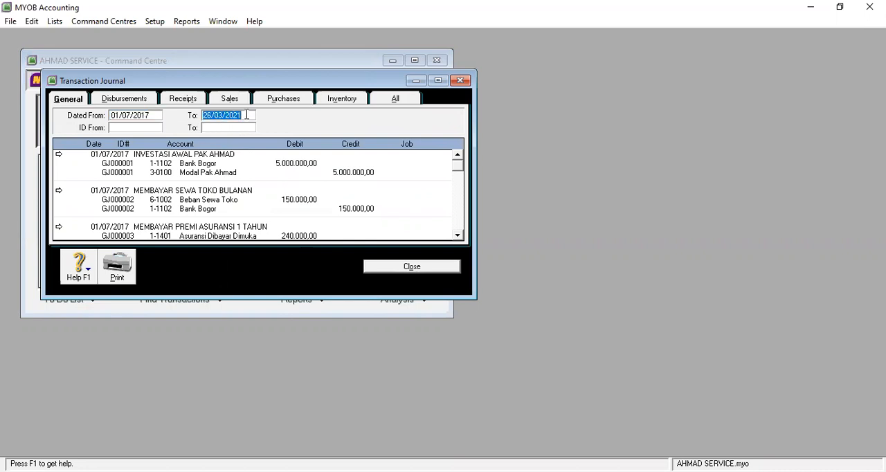
pyautogui.write('30')
pyautogui.press('BackSpace')
pyautogui.write('1/07')
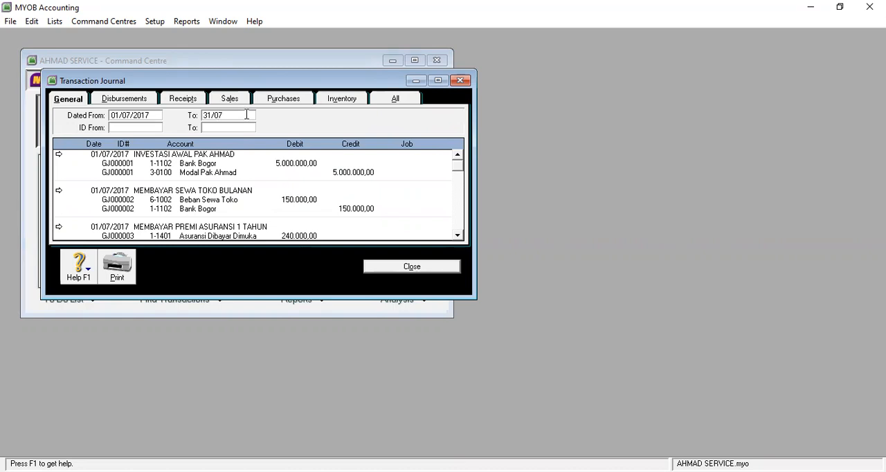
pyautogui.write('/2017')
pyautogui.press('Tab')
pyautogui.press('Tab')
pyautogui.press('Tab')
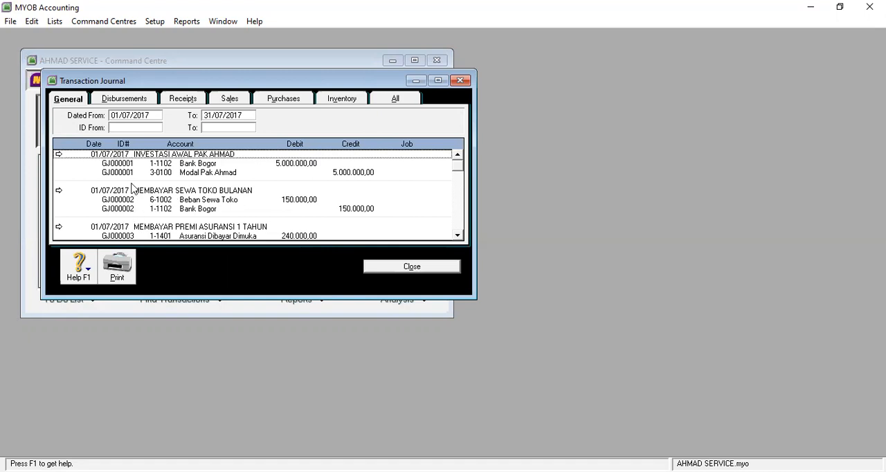
# Step: Review the recorded general journal entries in the transaction journal and close it
pyautogui.scroll(-1, 133, 188)
pyautogui.scroll(1, 133, 188)
pyautogui.scroll(-1, 201, 202)
pyautogui.scroll(1, 156, 201)
pyautogui.scroll(-1, 211, 196)
pyautogui.scroll(1, 214, 198)
pyautogui.scroll(-1, 212, 196)
pyautogui.scroll(1, 212, 195)
pyautogui.scroll(-1, 212, 196)
pyautogui.scroll(1, 211, 196)
pyautogui.click(430, 269)
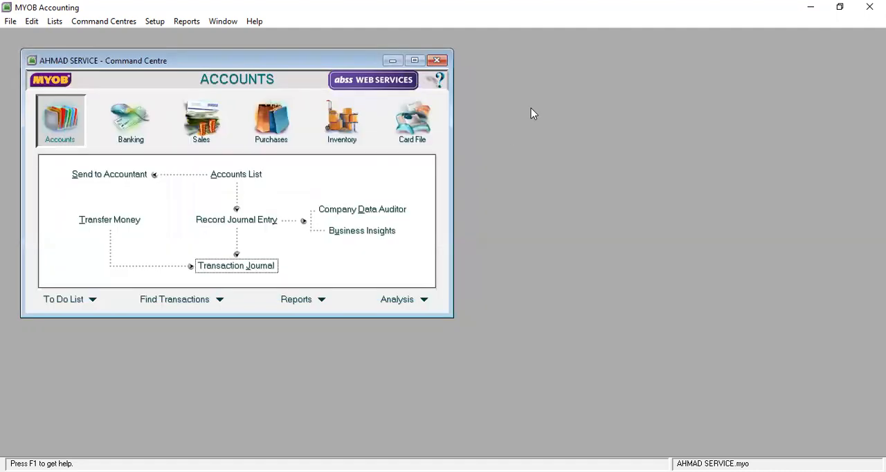
pyautogui.click(737, 29)
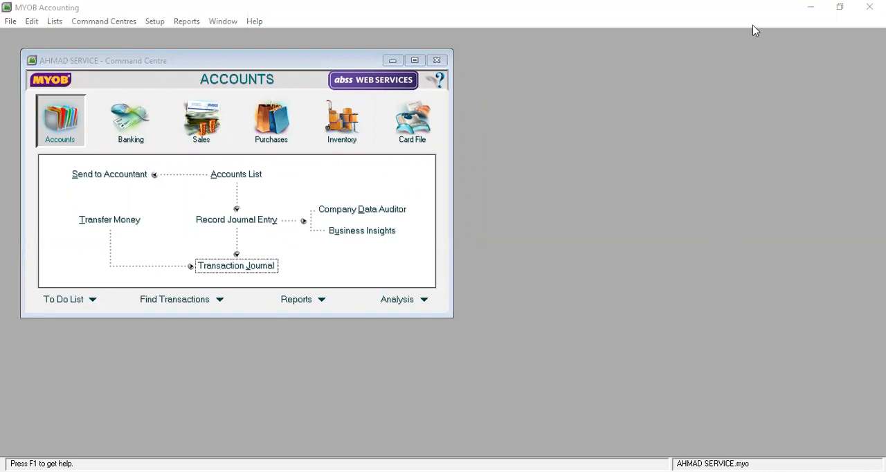
pyautogui.click(754, 31)
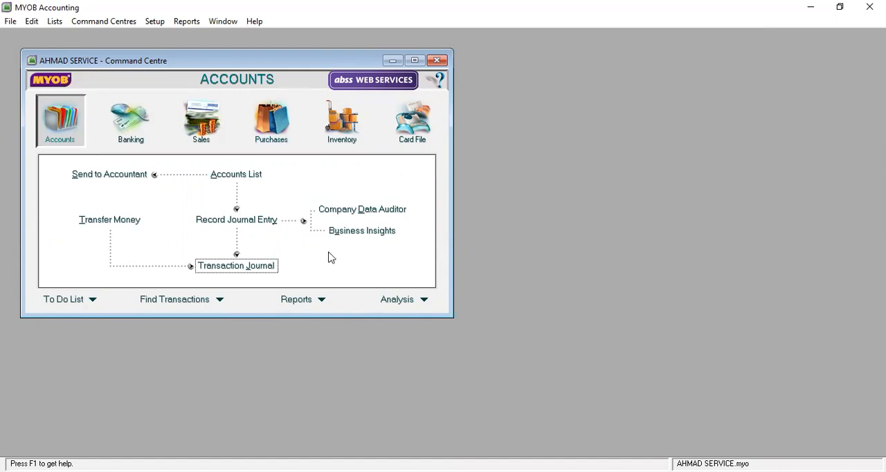
# Step: Open the index of accounts reports, look through the available reports and select Trial Balance
pyautogui.click(321, 300)
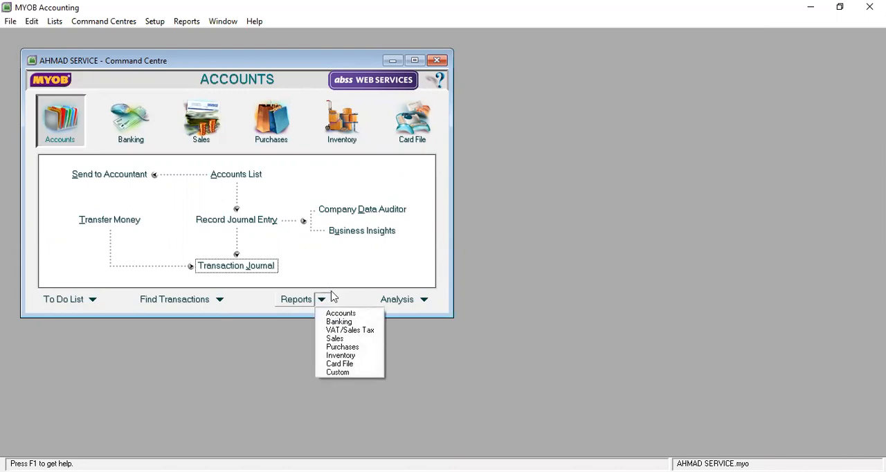
pyautogui.click(349, 313)
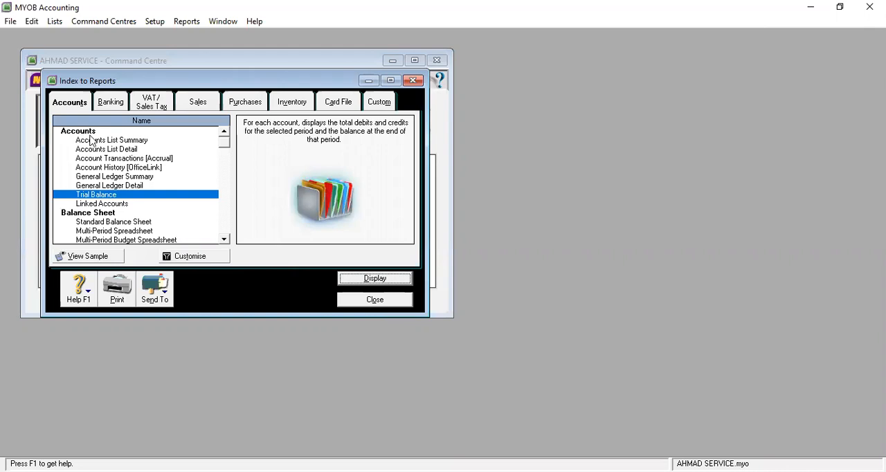
pyautogui.scroll(-5, 143, 178)
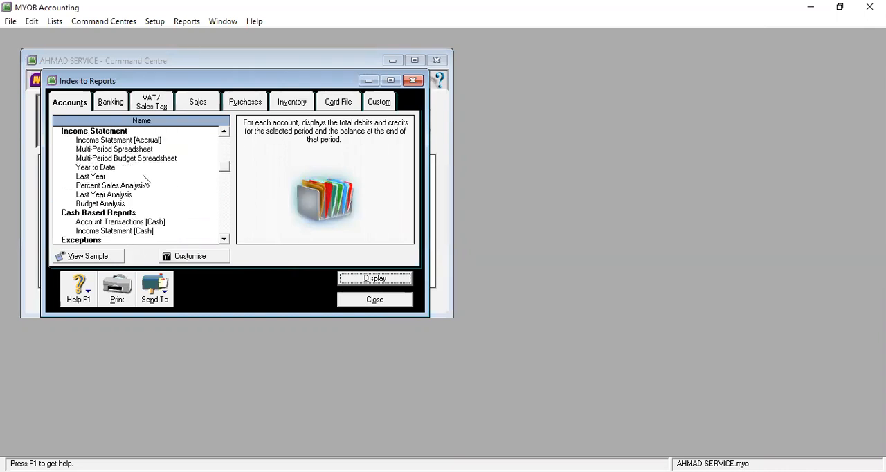
pyautogui.scroll(-1, 144, 181)
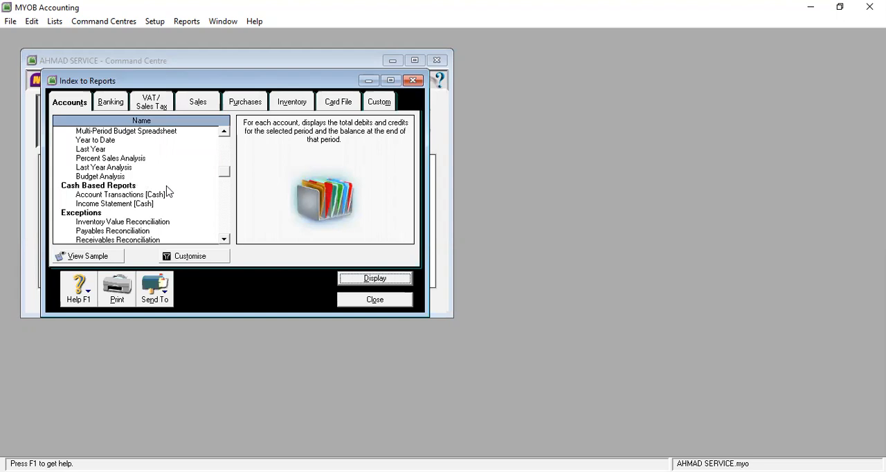
pyautogui.scroll(-9, 167, 191)
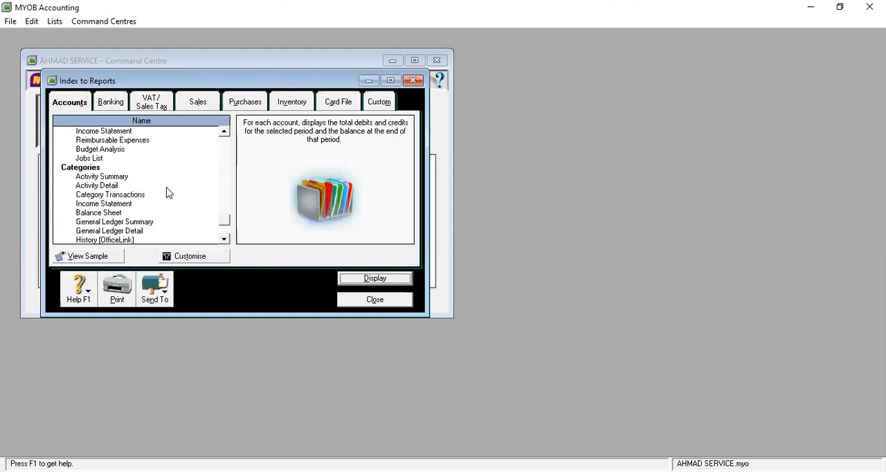
pyautogui.scroll(-3, 167, 191)
pyautogui.scroll(10, 166, 192)
pyautogui.click(167, 194)
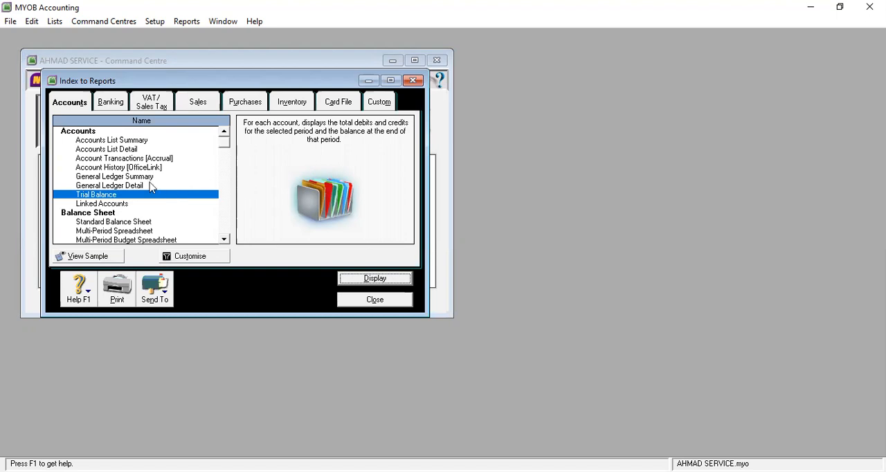
pyautogui.click(115, 186)
pyautogui.click(109, 196)
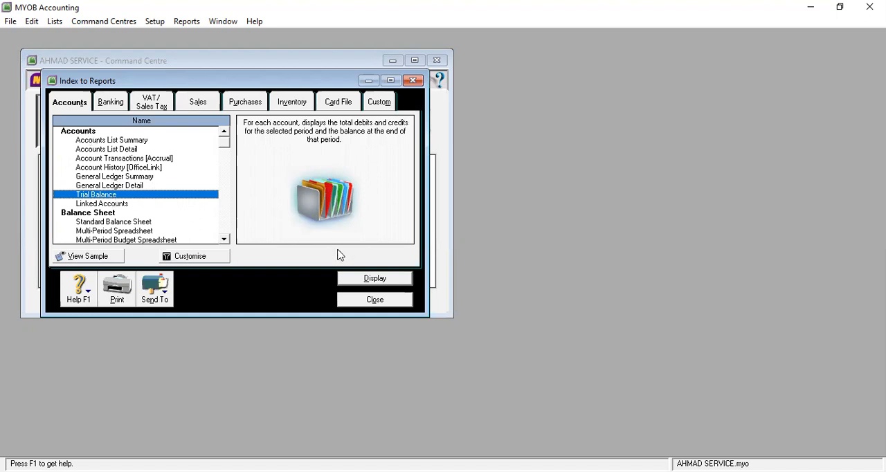
# Step: Display the Trial Balance report for July of This Year (FY 2018) and enlarge its window to show all columns
pyautogui.click(376, 279)
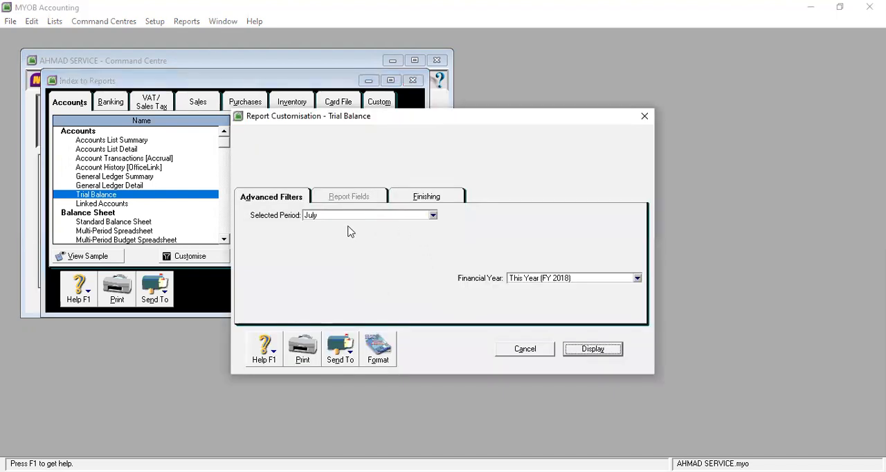
pyautogui.click(432, 215)
pyautogui.click(501, 243)
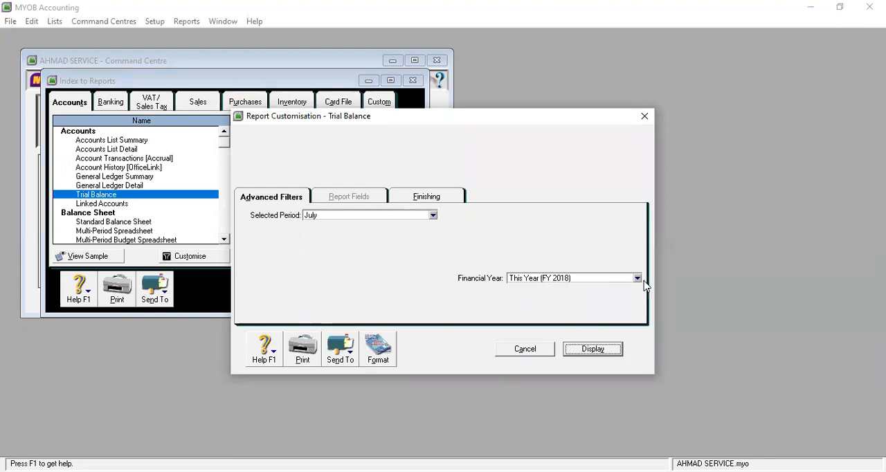
pyautogui.click(427, 198)
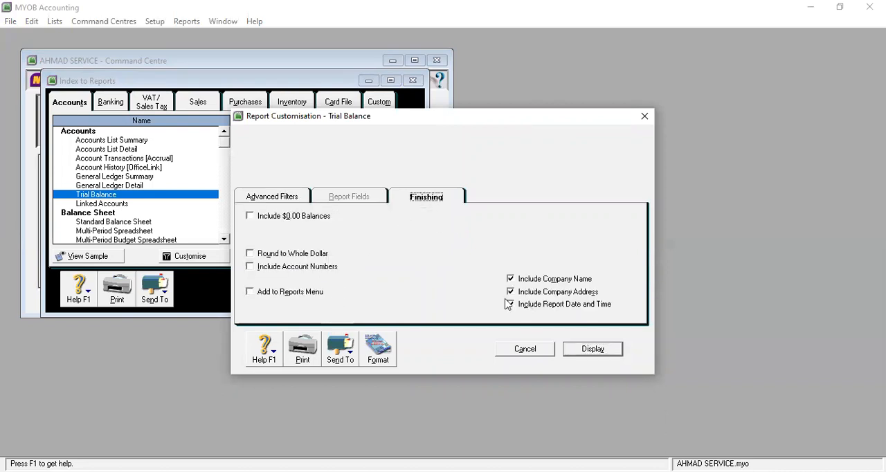
pyautogui.click(285, 198)
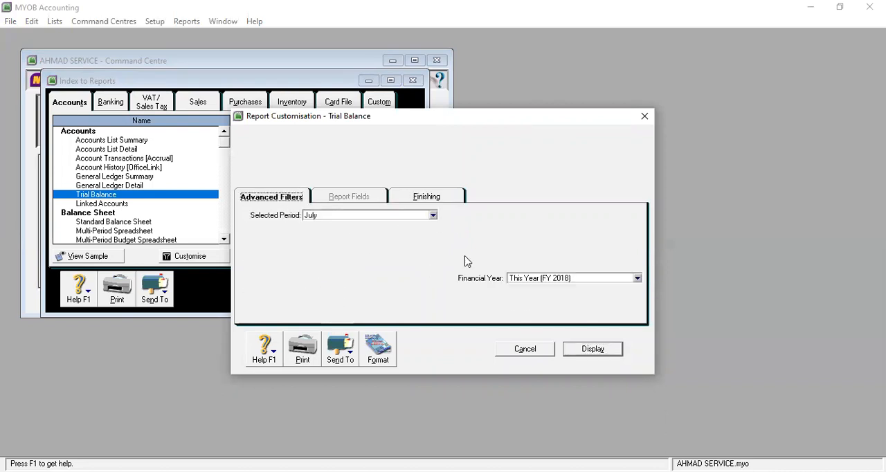
pyautogui.click(597, 356)
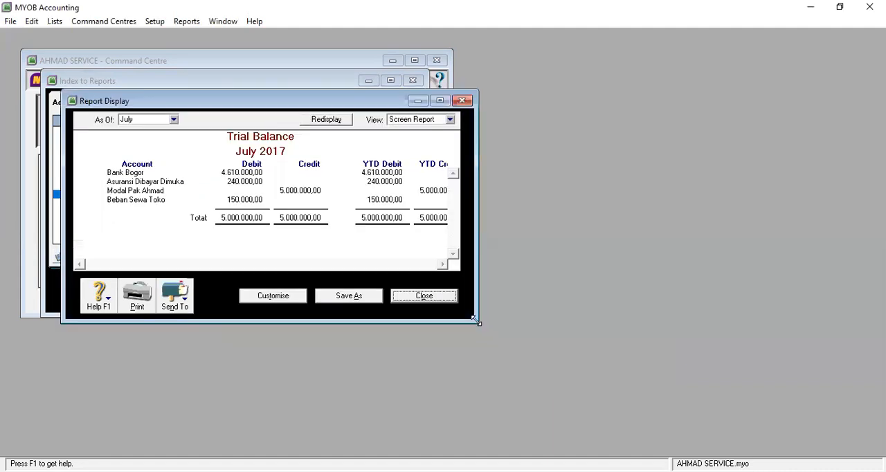
pyautogui.moveTo(476, 320); pyautogui.dragTo(631, 409)
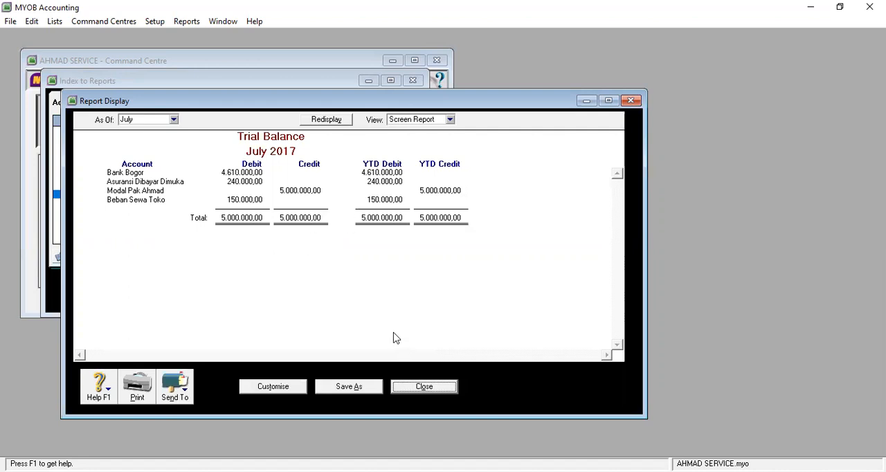
# Step: Close the trial balance report, look over the balance sheet reports in the index, and close the report index
pyautogui.click(438, 385)
pyautogui.scroll(-2, 159, 197)
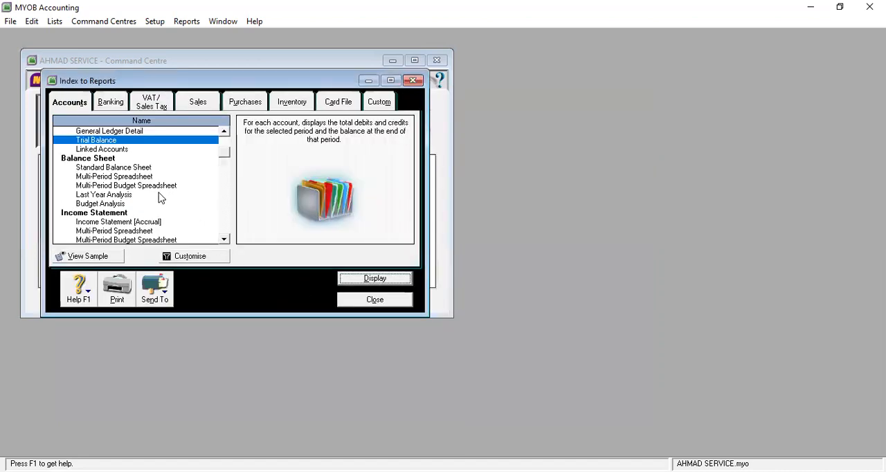
pyautogui.click(125, 203)
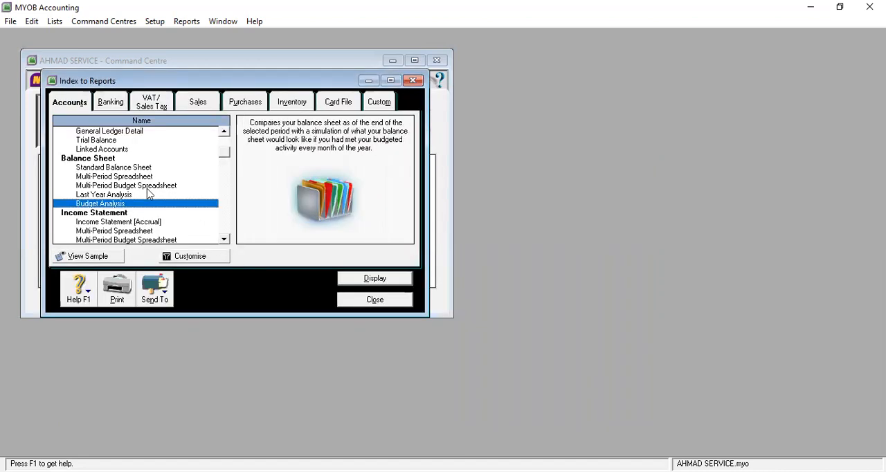
pyautogui.scroll(2, 147, 194)
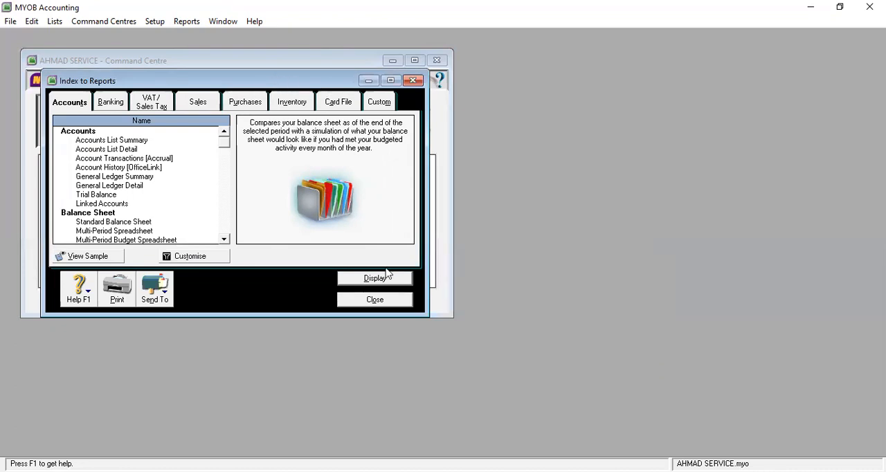
pyautogui.click(386, 300)
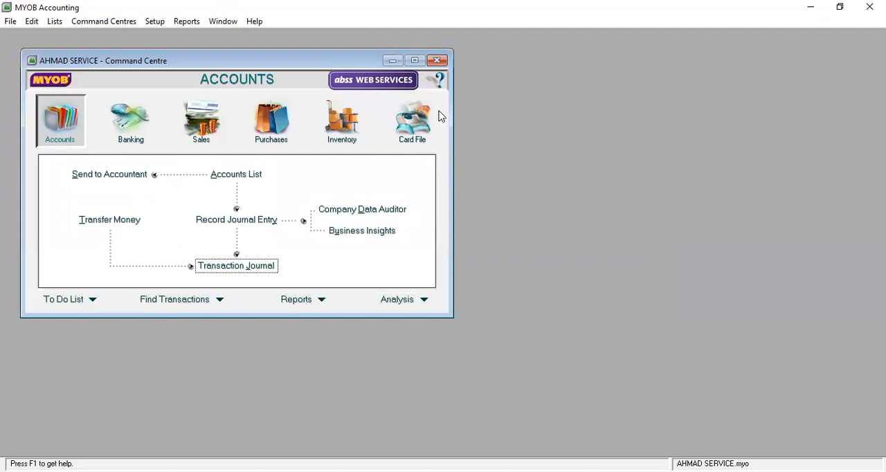